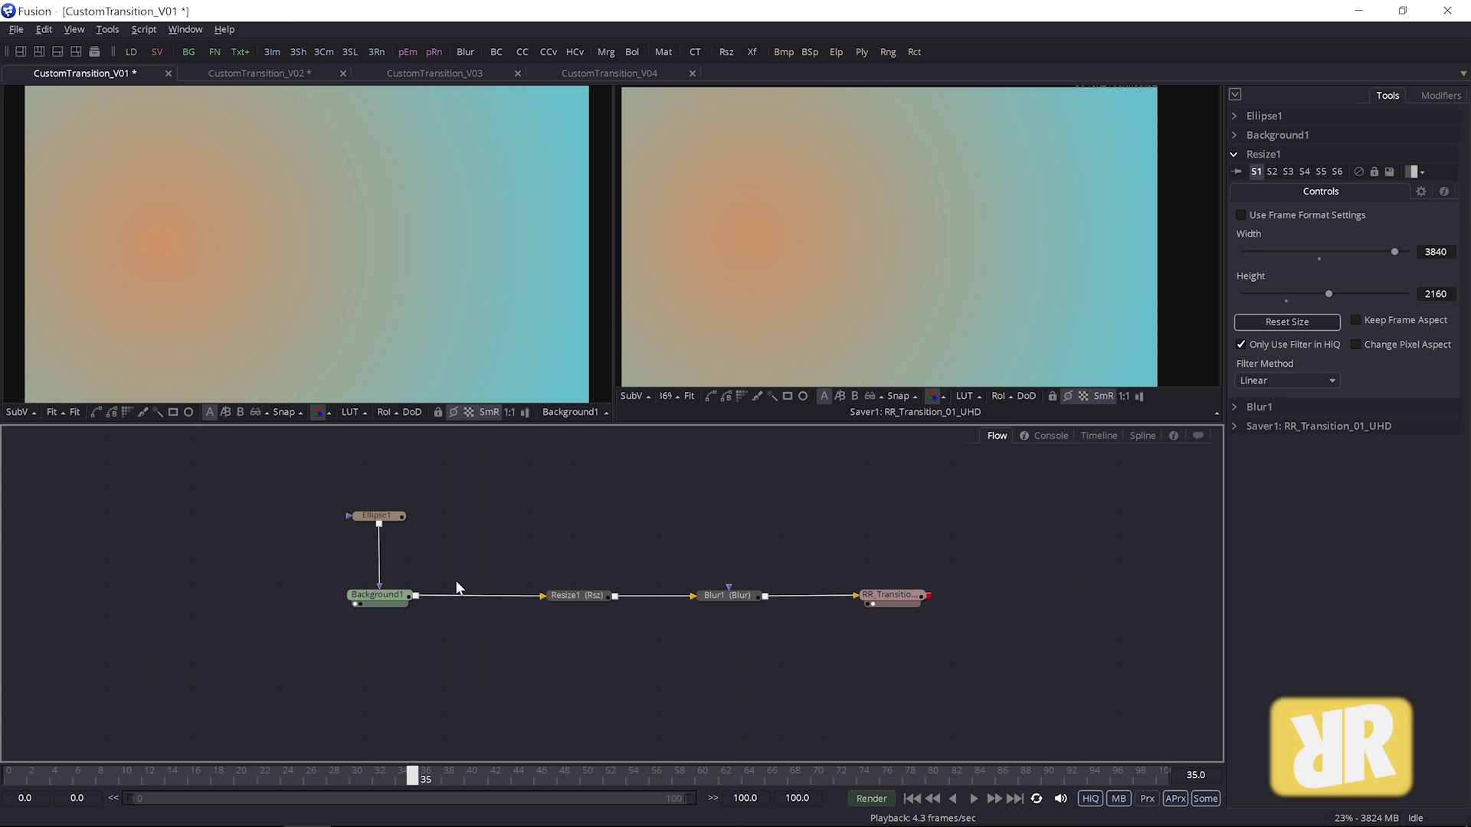
{"action": "left_click", "coordinate": [912, 798]}
{"action": "left_click", "coordinate": [973, 798]}
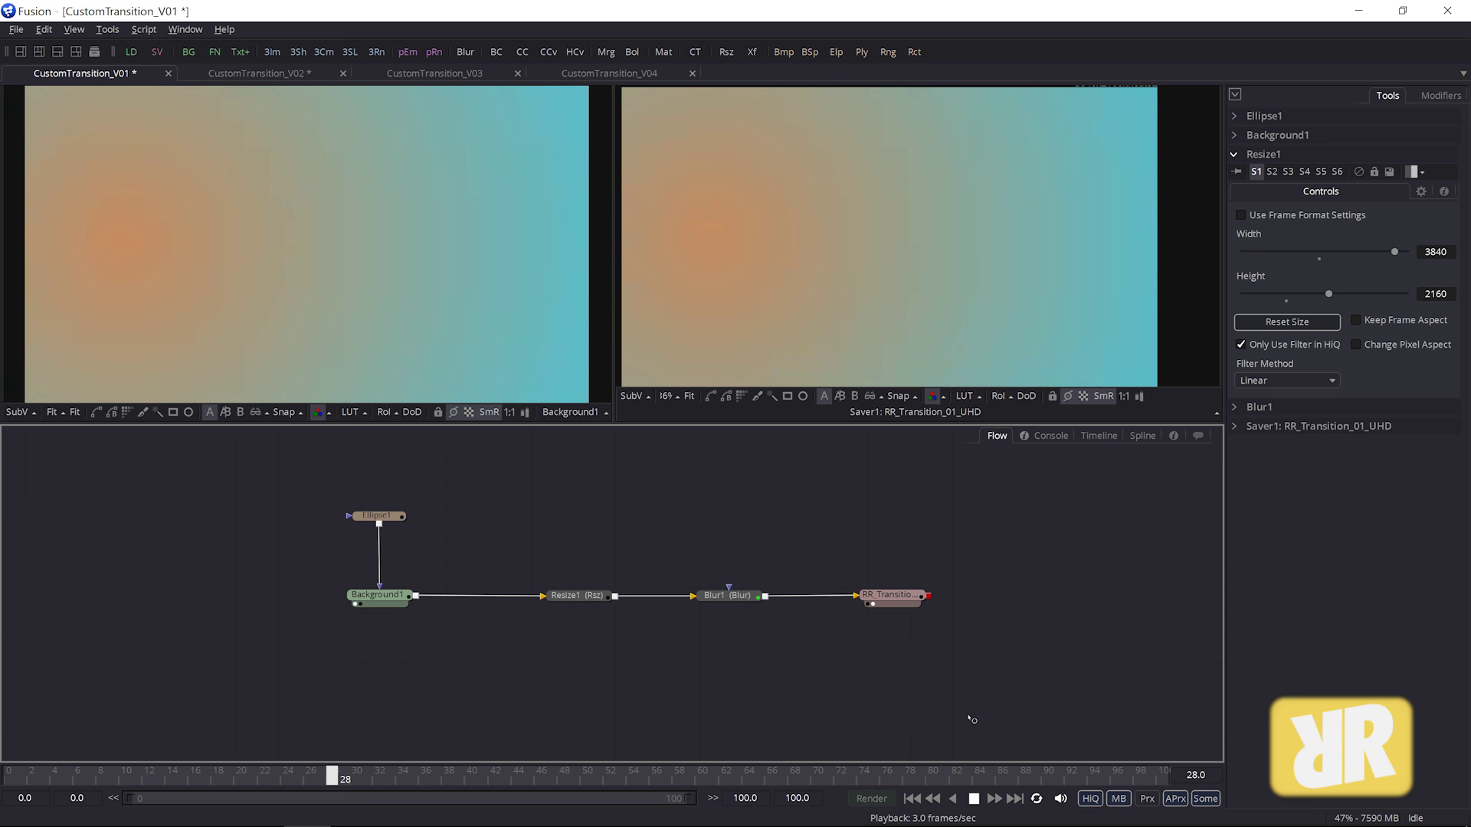
{"action": "left_click", "coordinate": [913, 799]}
{"action": "left_click", "coordinate": [919, 800]}
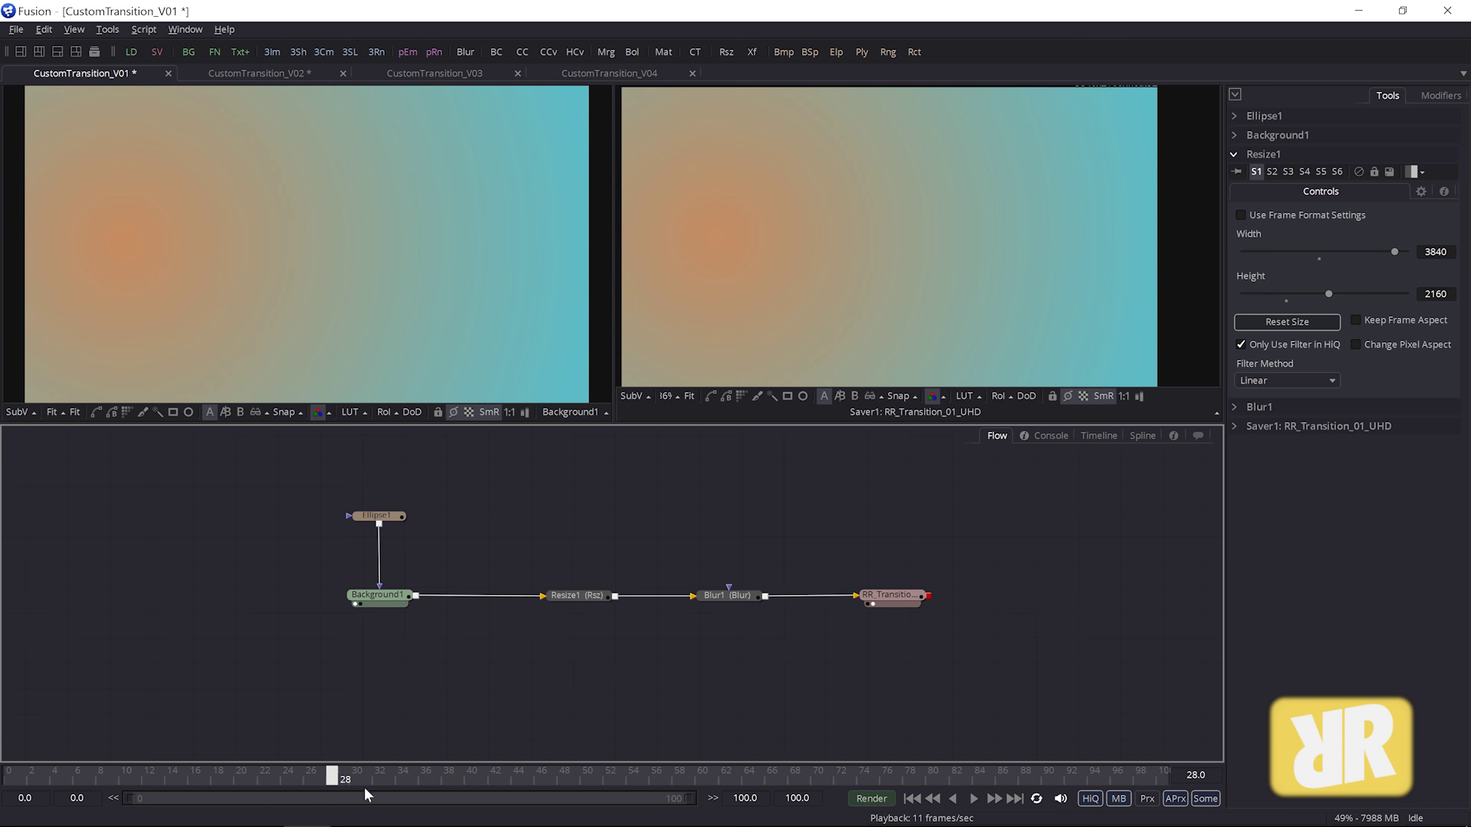
Step: Inspect Background1's radial gradient and check the reveal at frames 18, 81, 26 and 26–43
{"action": "left_click", "coordinate": [376, 595]}
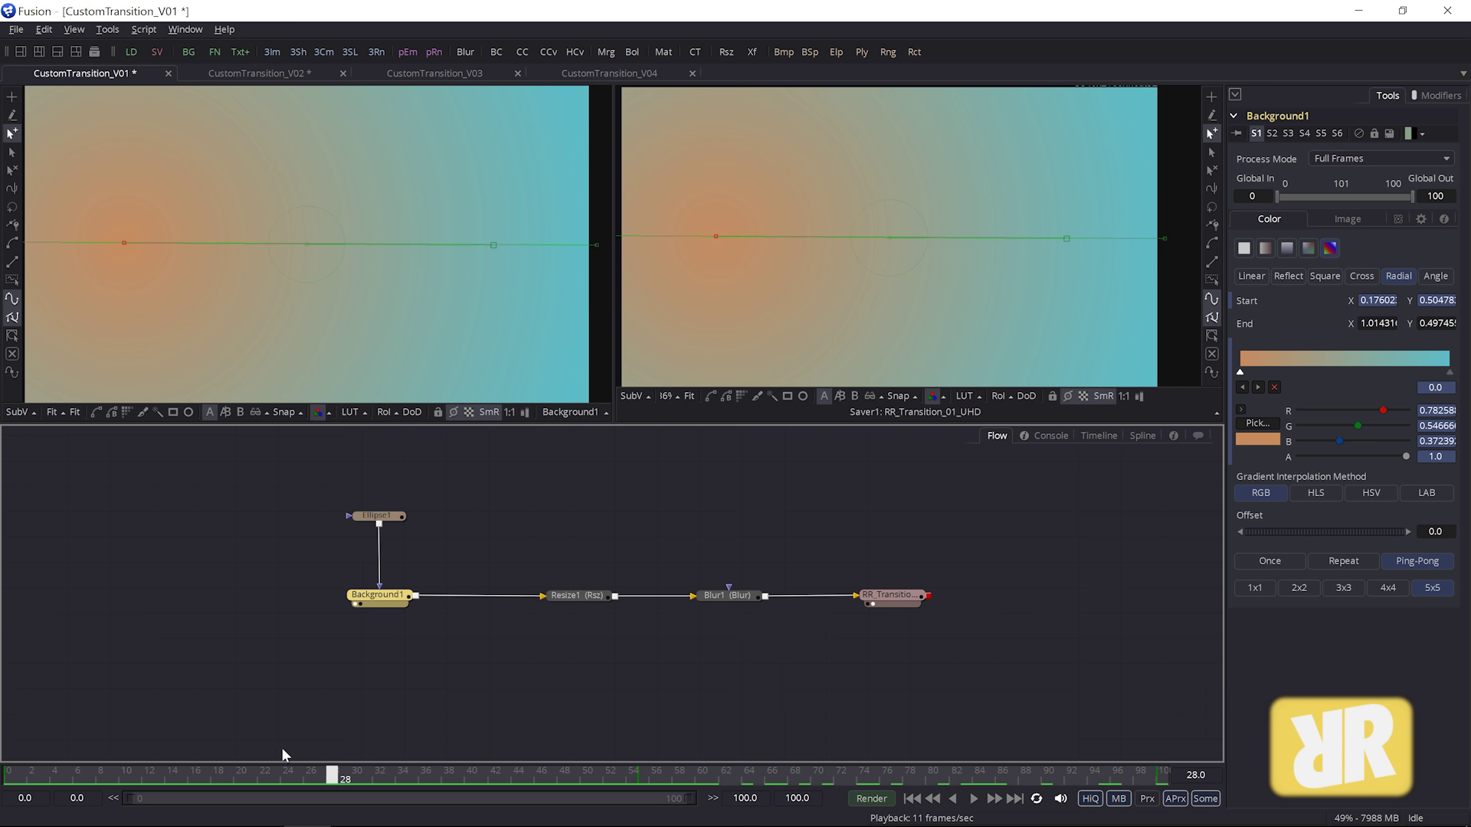
{"action": "left_click", "coordinate": [215, 770]}
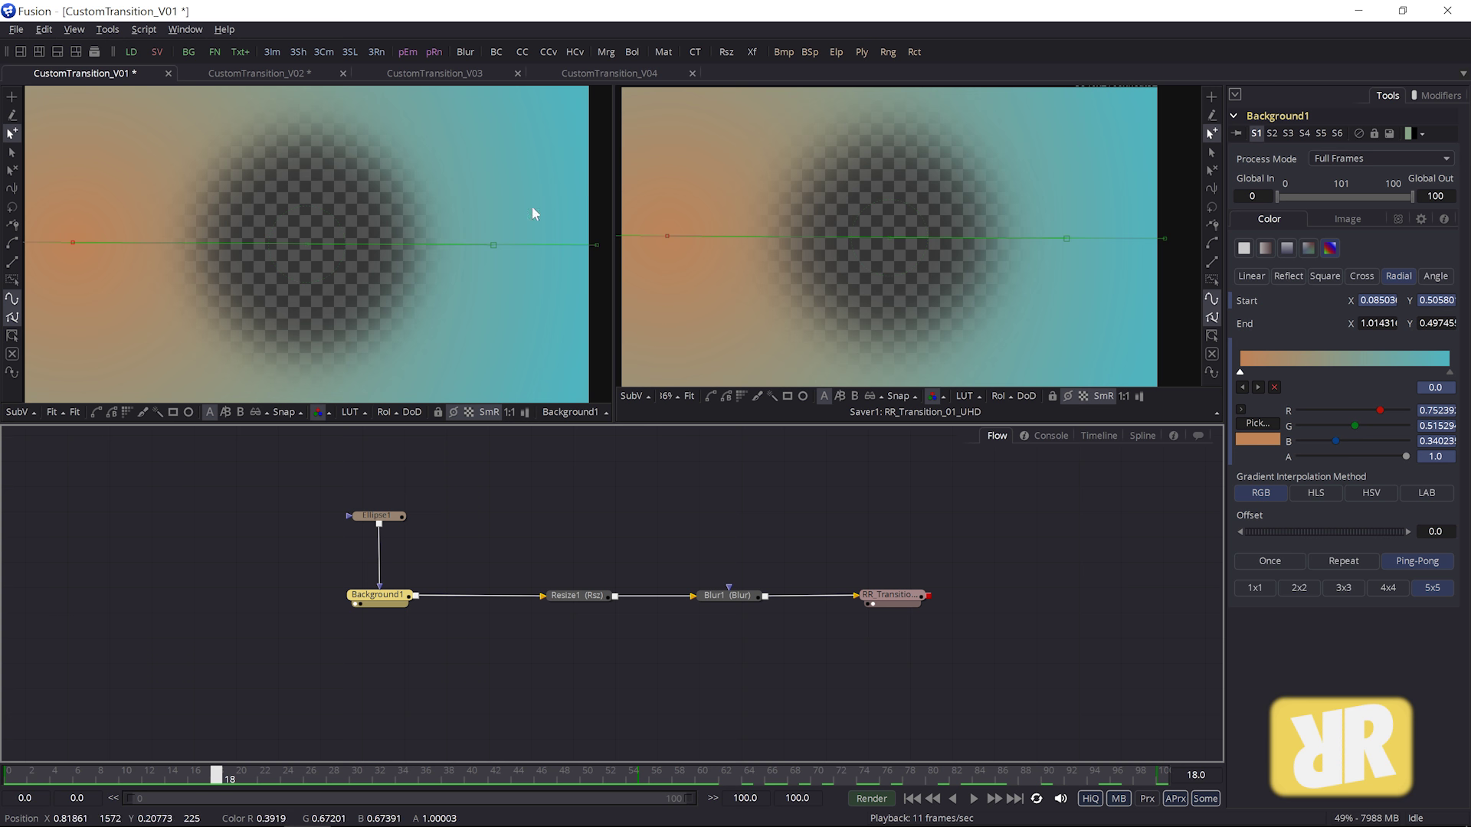
{"action": "left_click", "coordinate": [942, 775]}
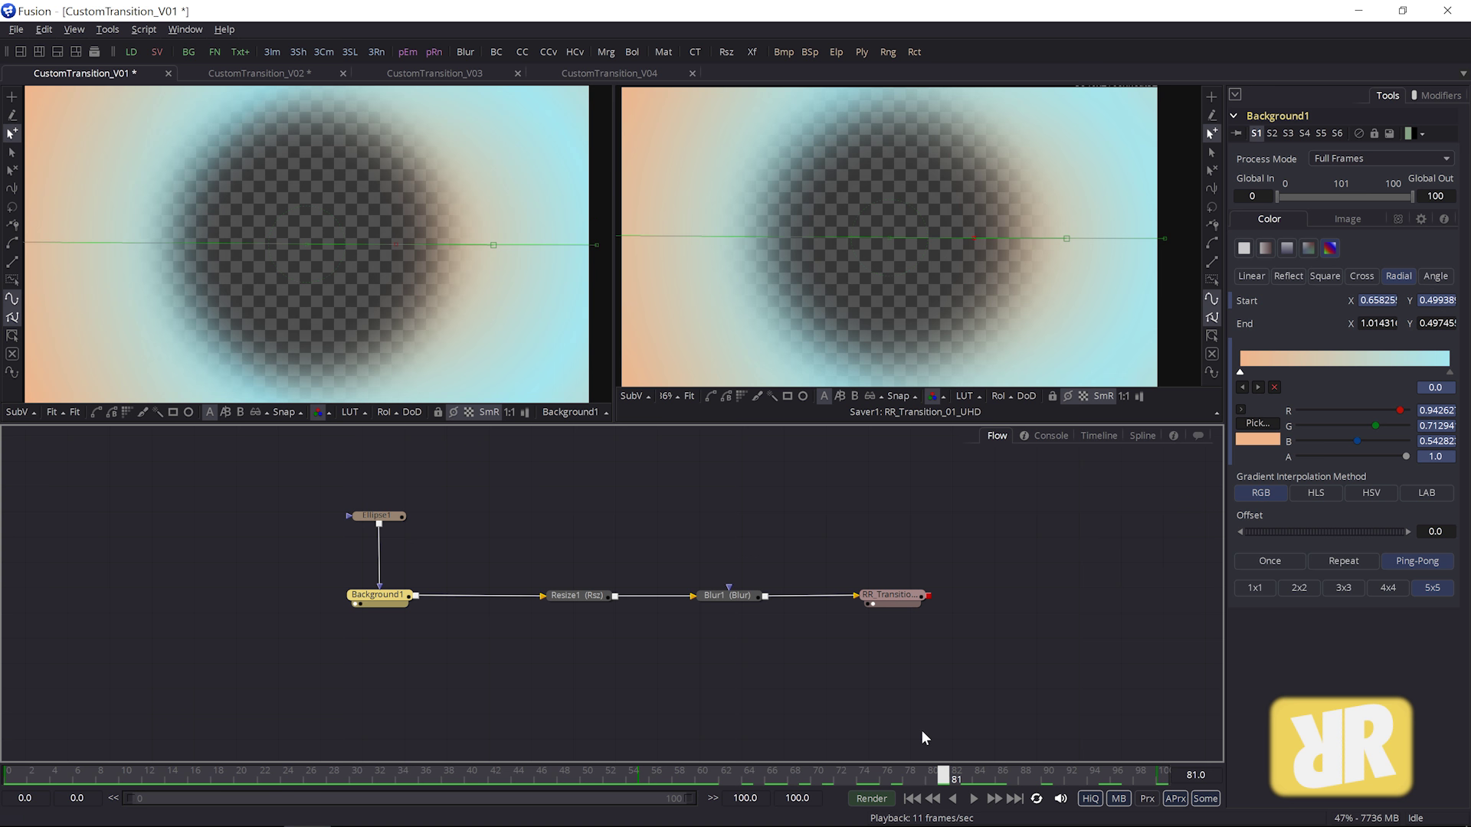
{"action": "left_click", "coordinate": [309, 775]}
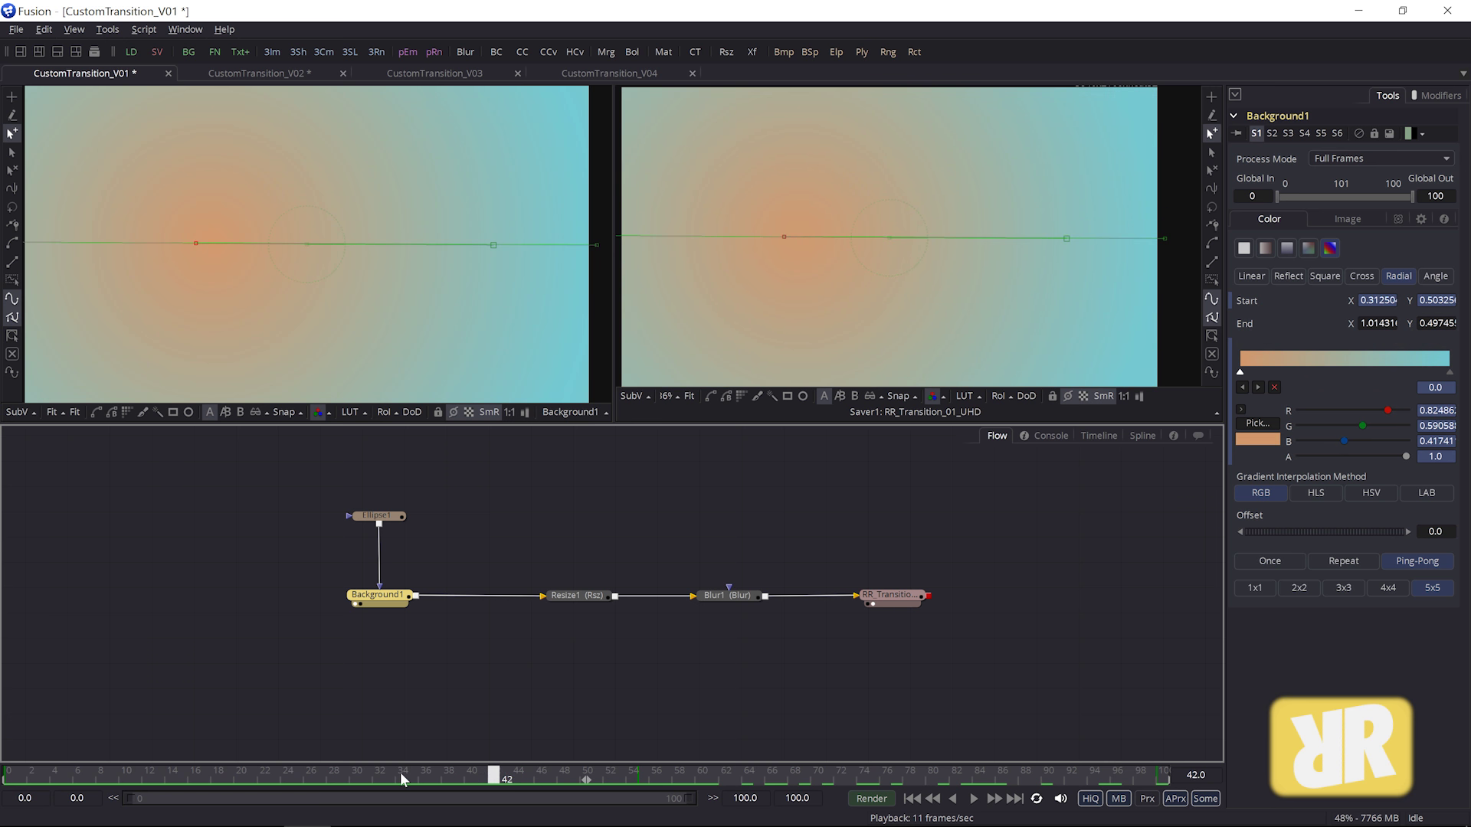
{"action": "left_click_drag", "start_coordinate": [462, 773], "coordinate": [205, 775]}
Step: Inspect Ellipse1's mask through the opening frames, briefly revisiting Background1's gradient settings
{"action": "left_click", "coordinate": [389, 519]}
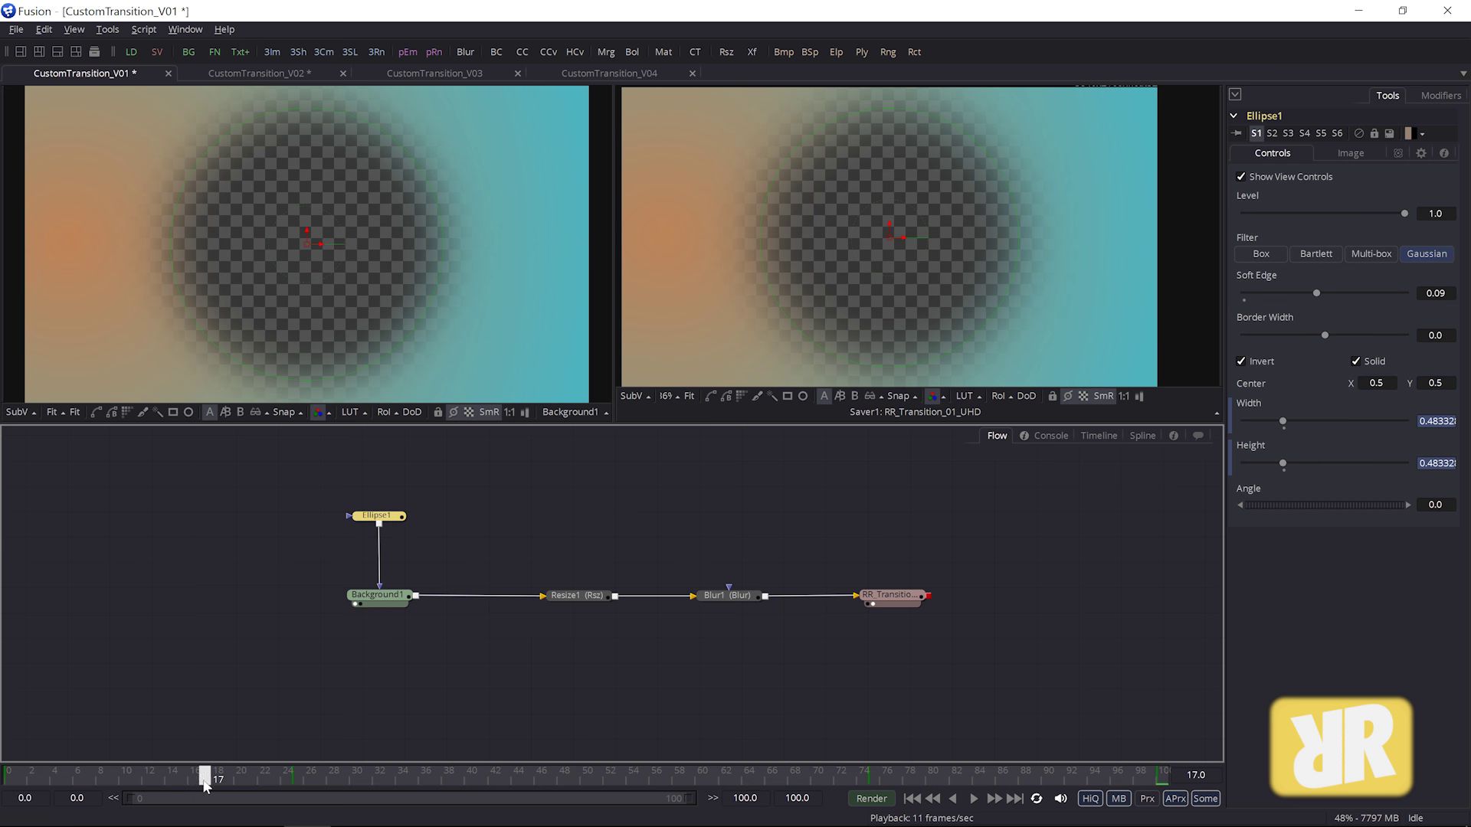
{"action": "left_click_drag", "start_coordinate": [206, 775], "coordinate": [509, 739]}
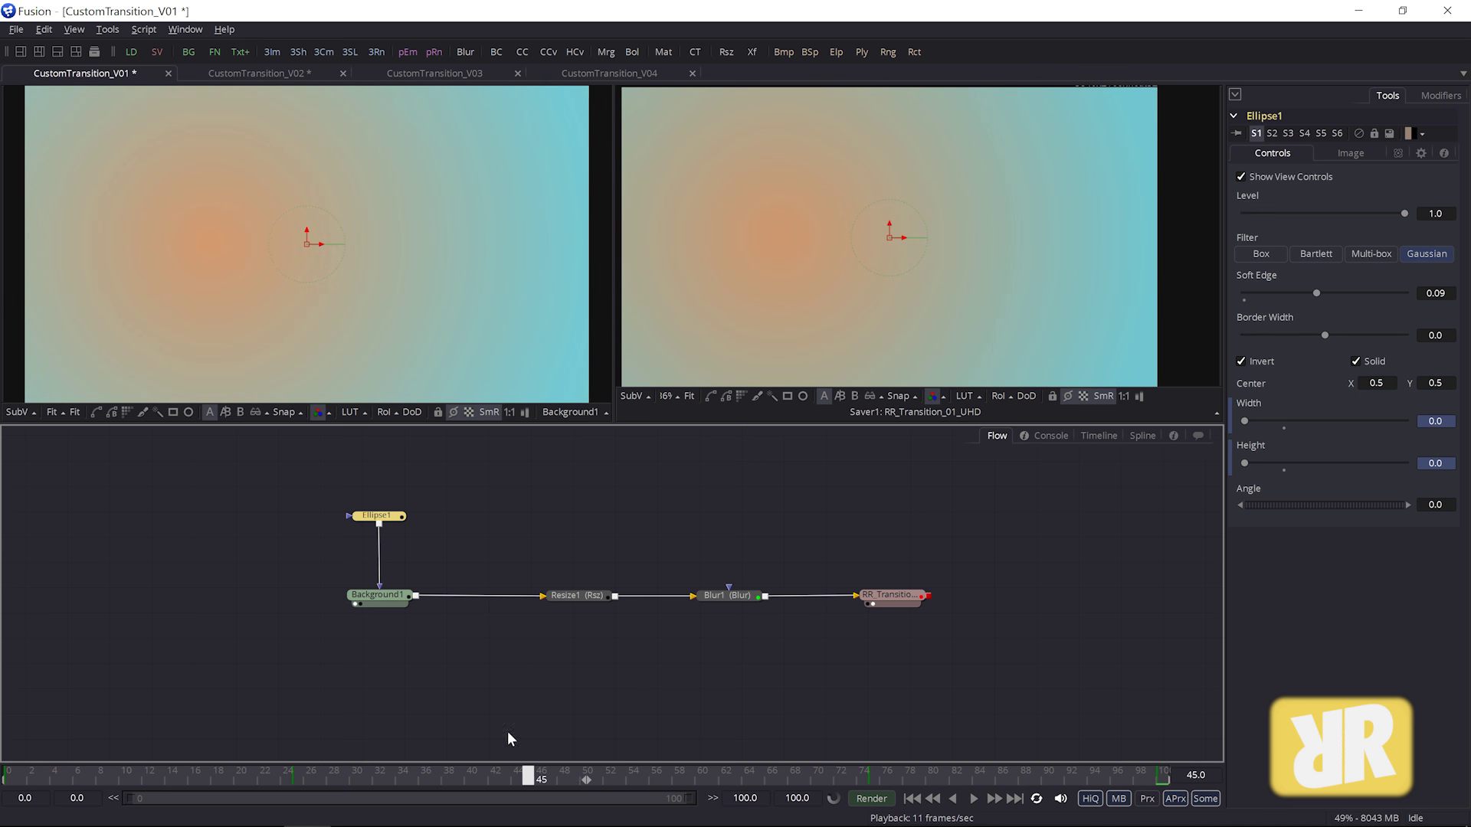
{"action": "left_click", "coordinate": [378, 599]}
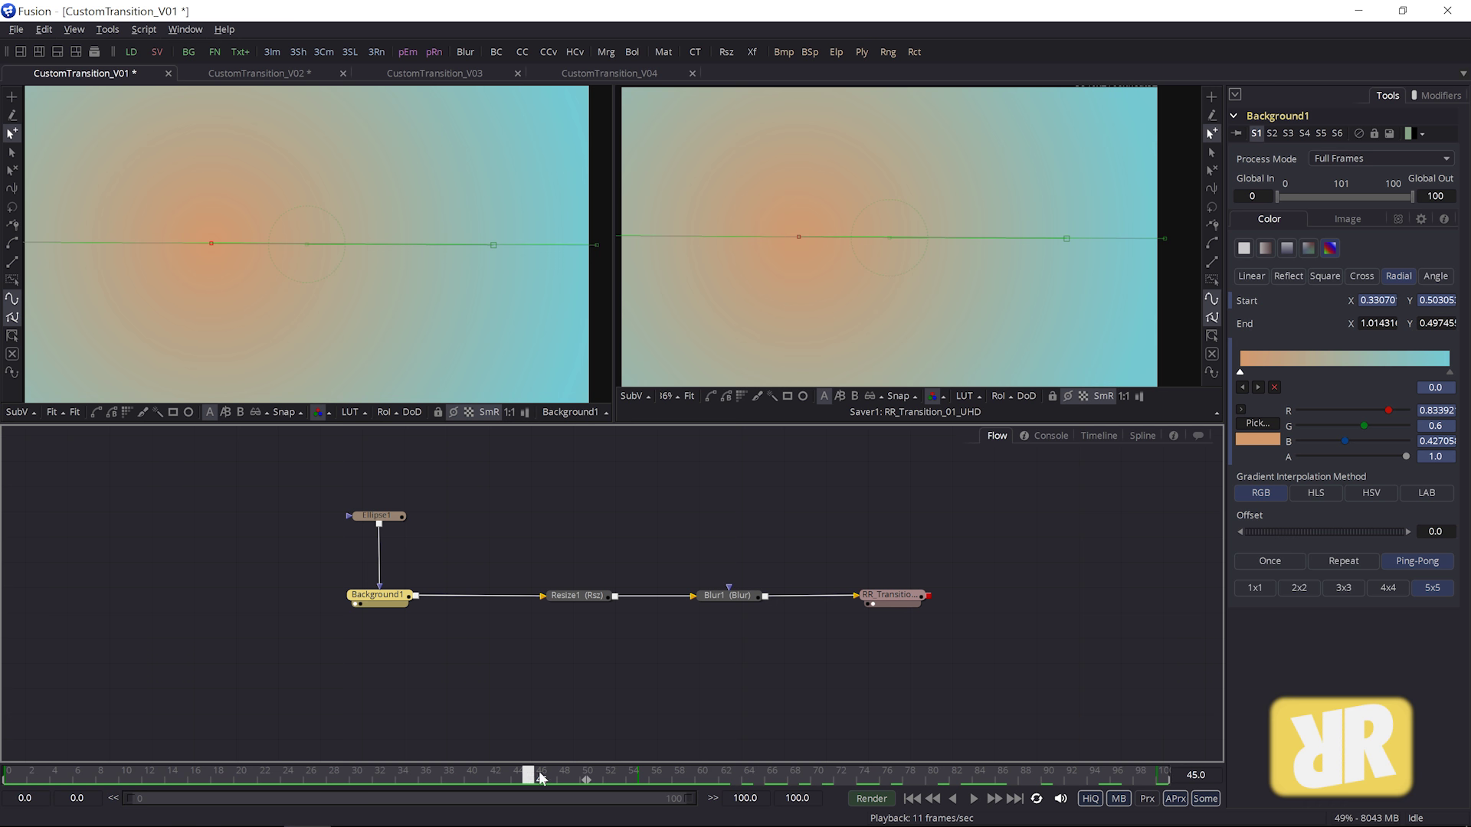
{"action": "left_click", "coordinate": [375, 516]}
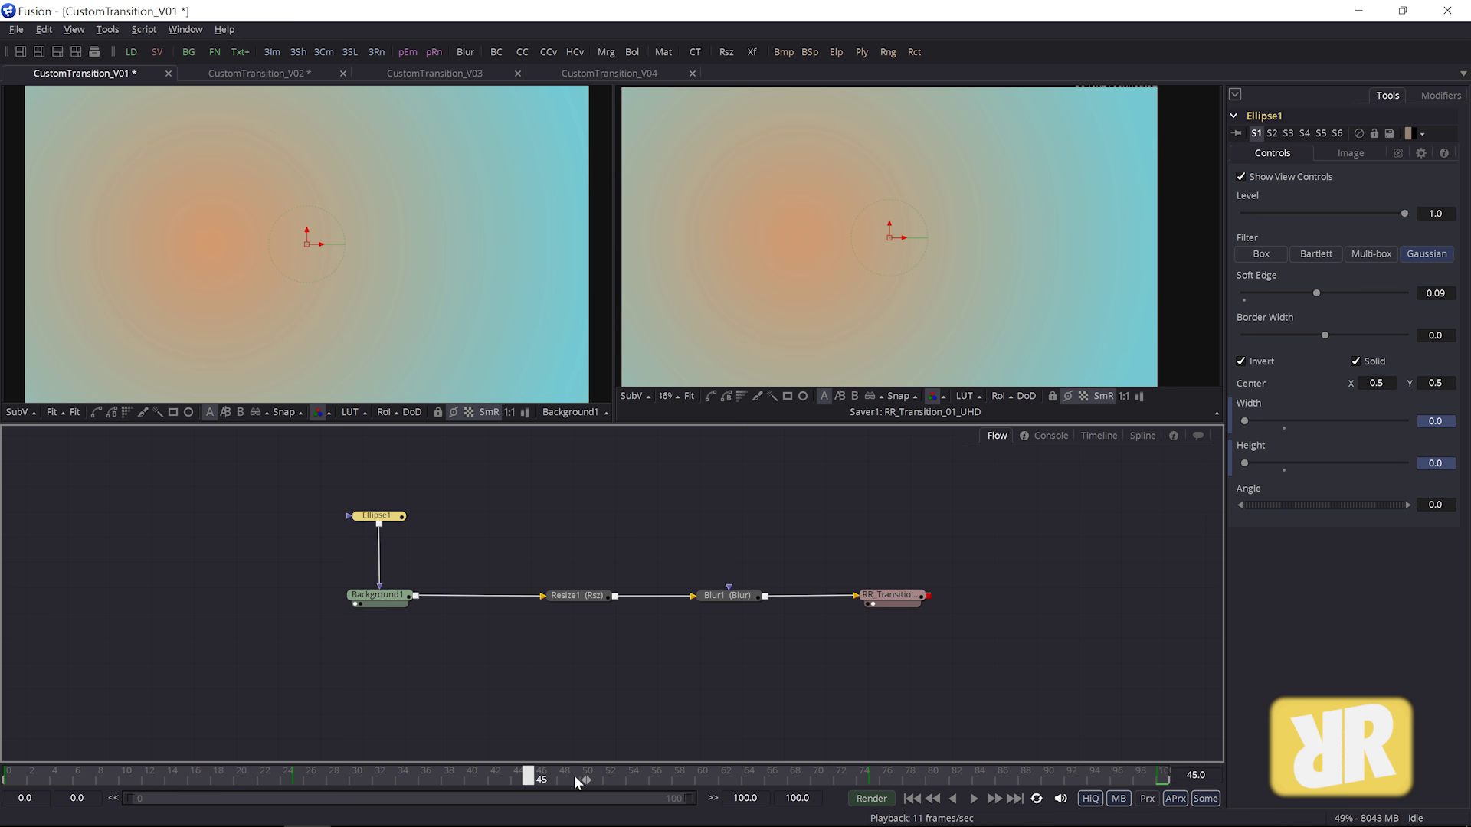
Step: Check Ellipse1's animated Width and Height across frames 45–75, the first frame and the last frame
{"action": "left_click_drag", "start_coordinate": [577, 781], "coordinate": [1162, 779]}
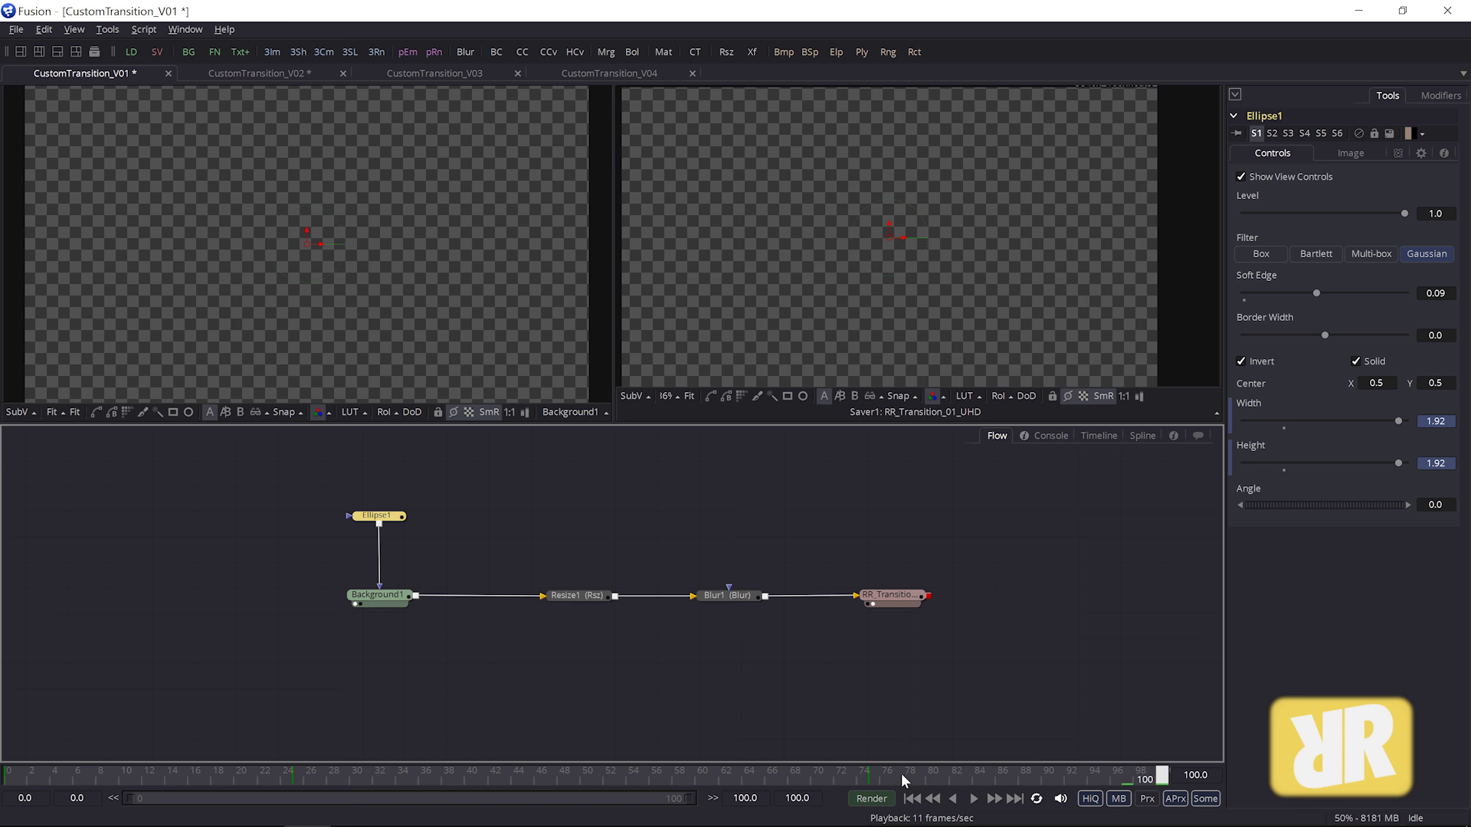
{"action": "left_click", "coordinate": [911, 798]}
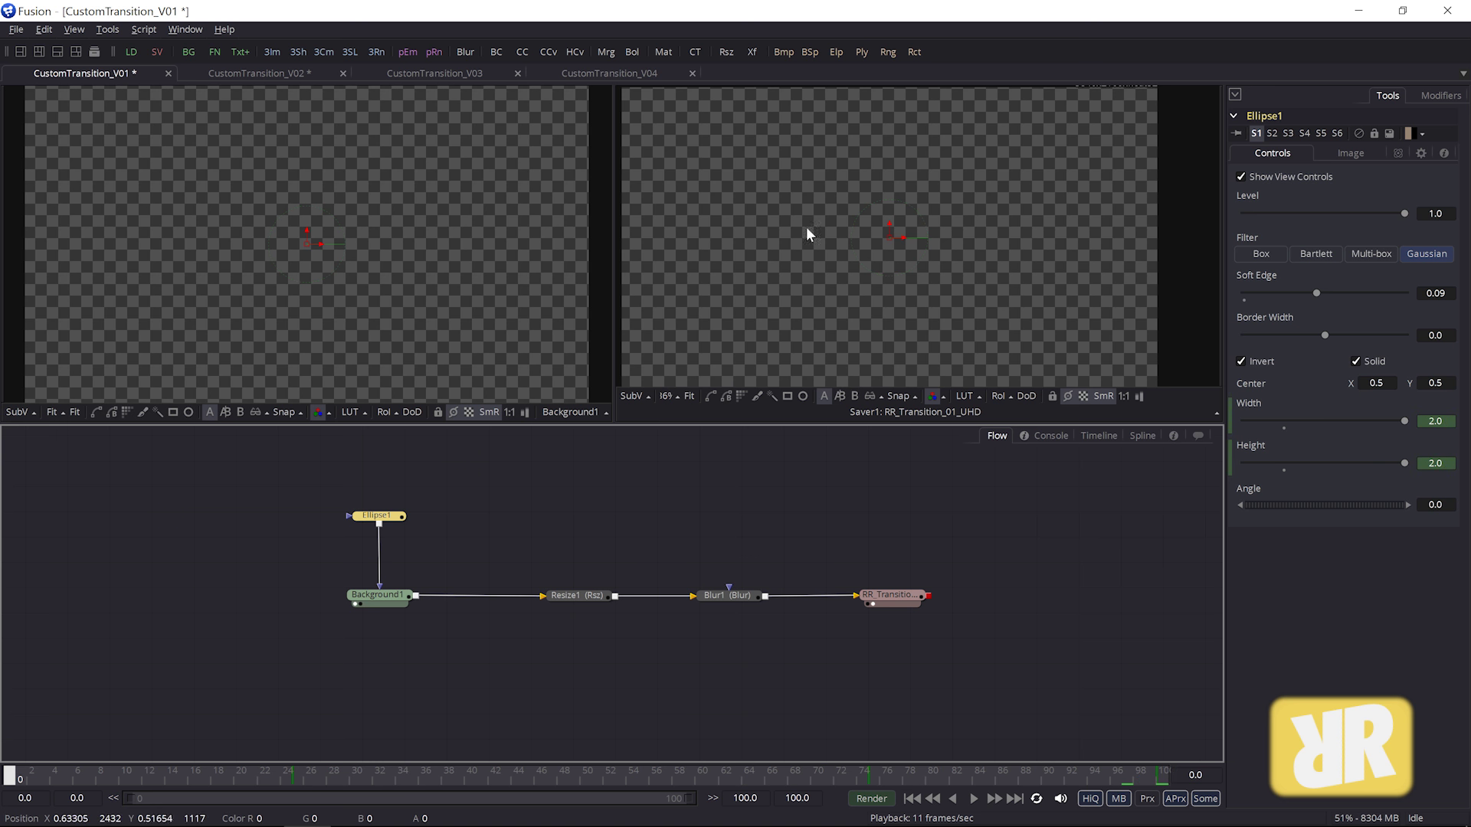
{"action": "left_click", "coordinate": [1015, 799]}
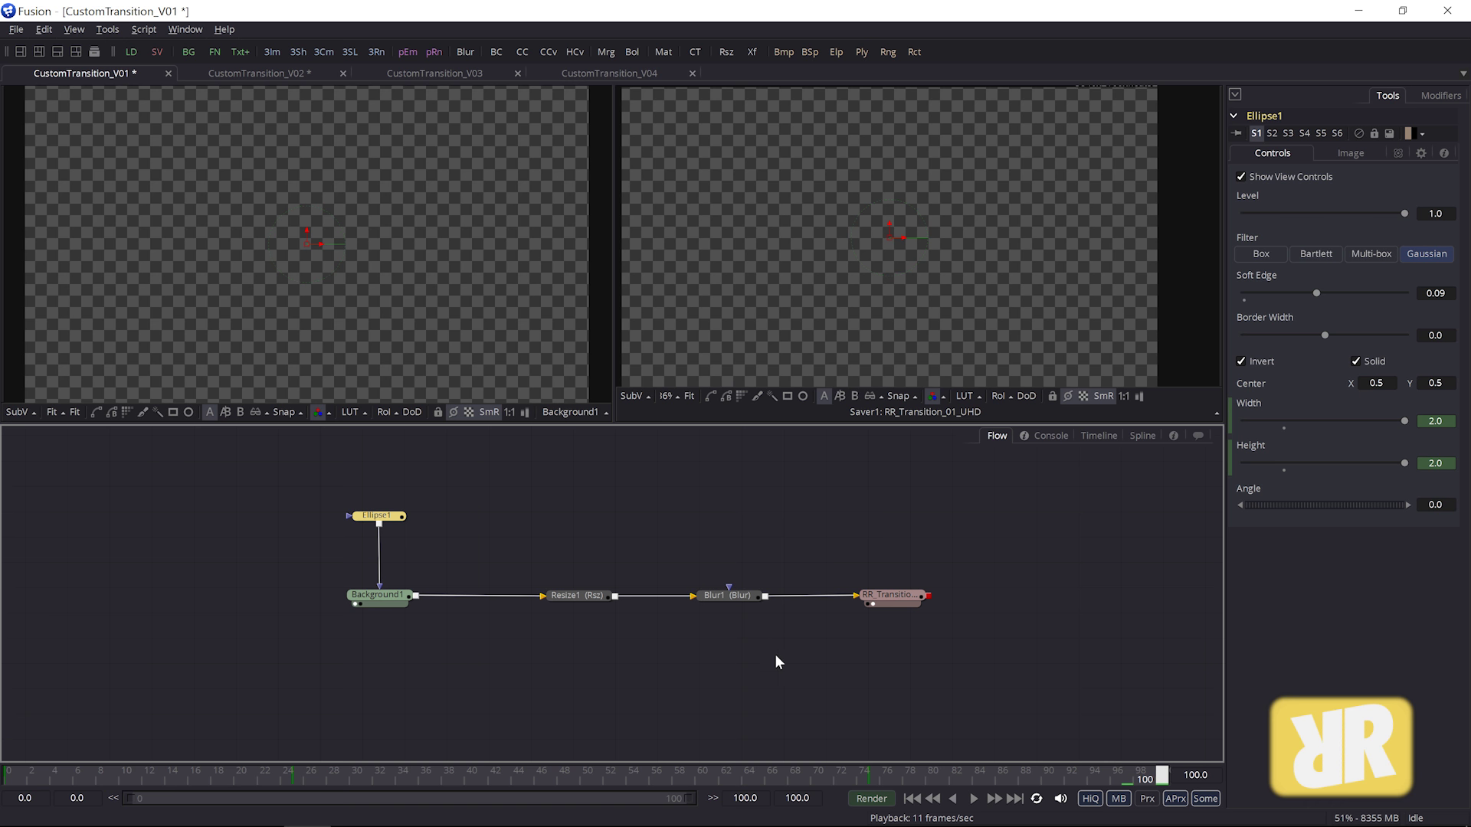
{"action": "left_click_drag", "start_coordinate": [648, 775], "coordinate": [539, 781]}
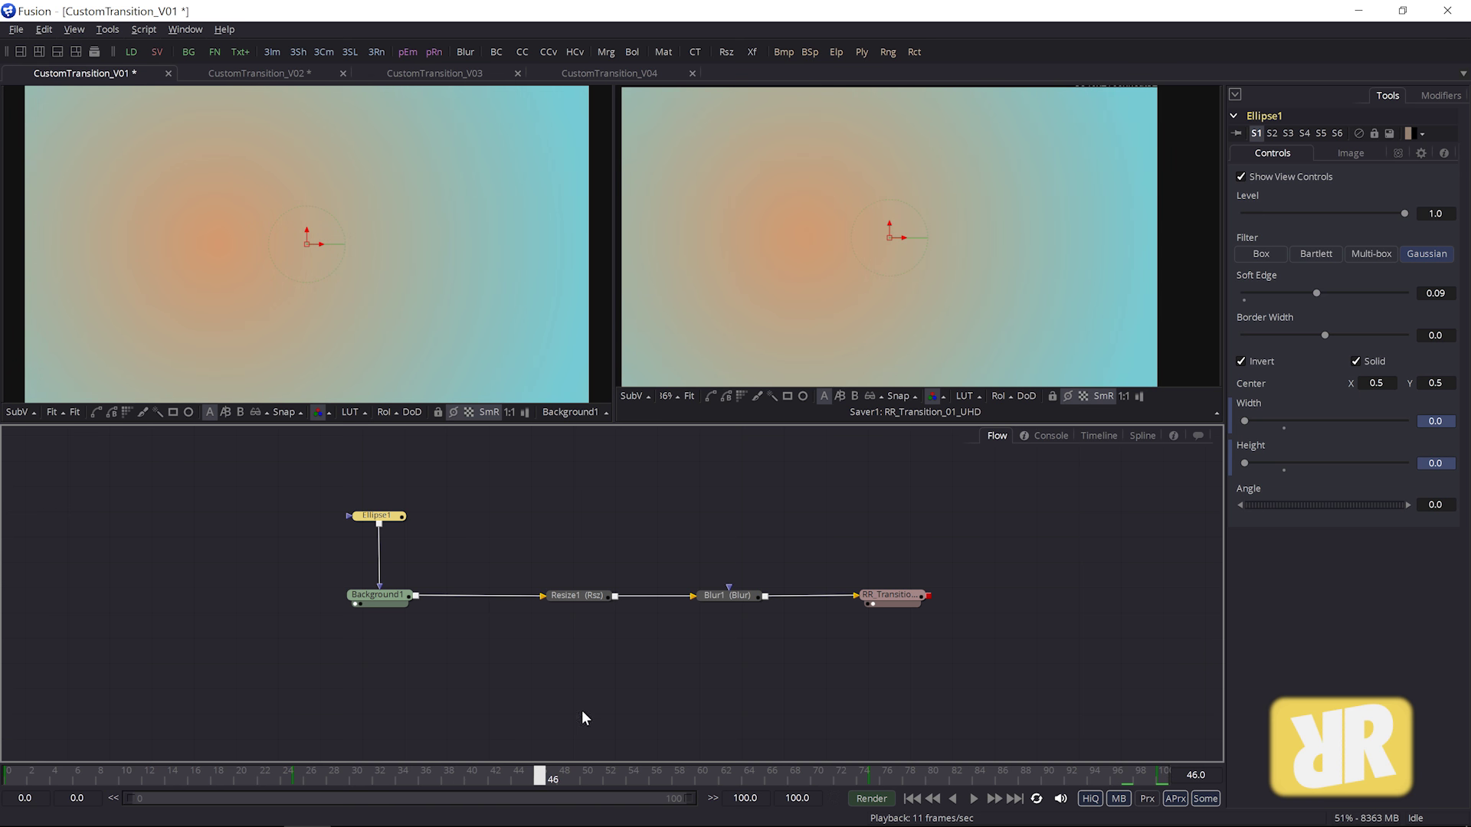
Step: Compare the 44.0 Gaussian blur bypassed and enabled twice, then view the saver's PNG output settings
{"action": "left_click", "coordinate": [729, 596]}
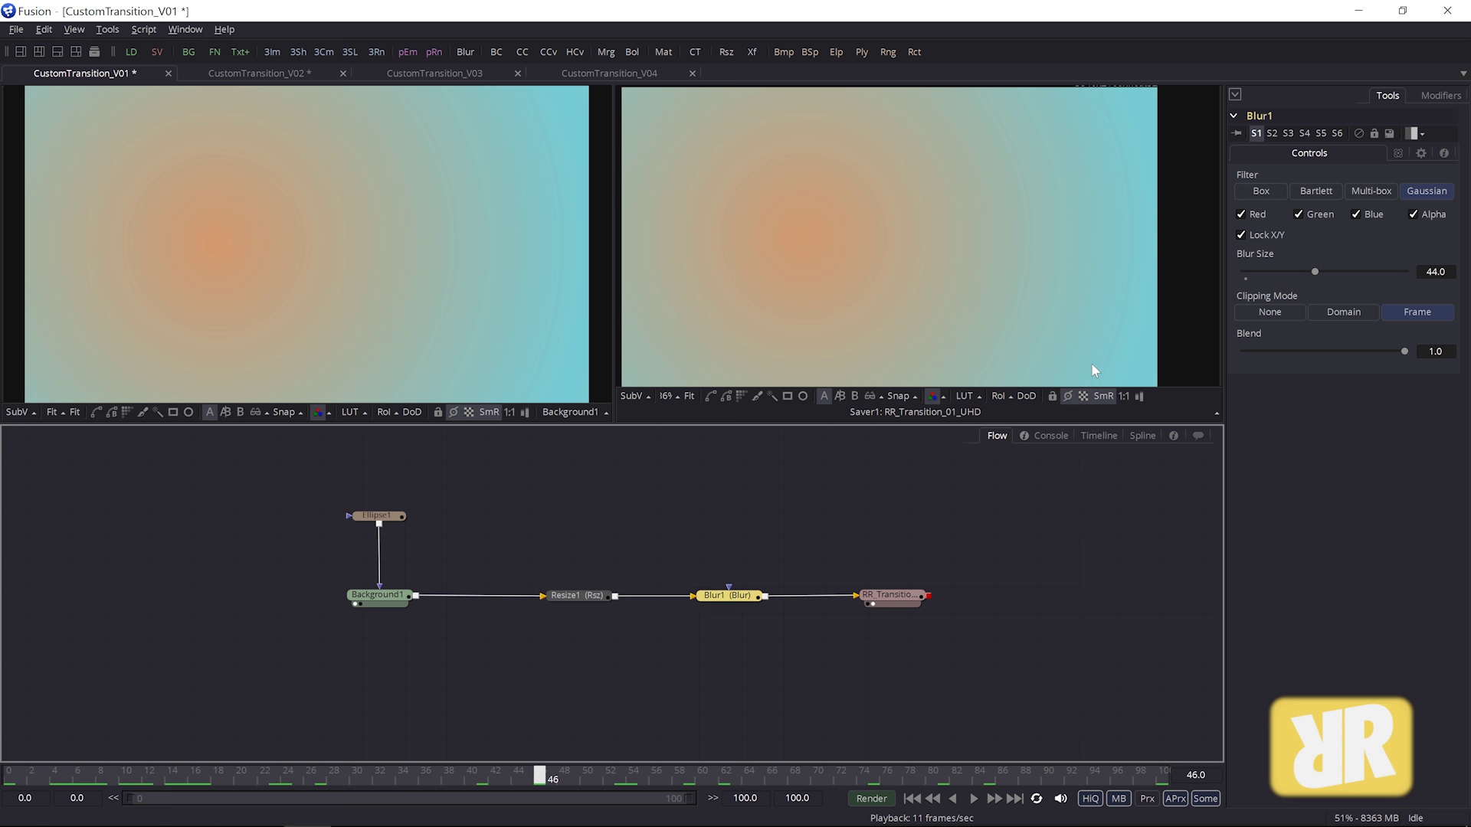
{"action": "left_click", "coordinate": [1357, 134]}
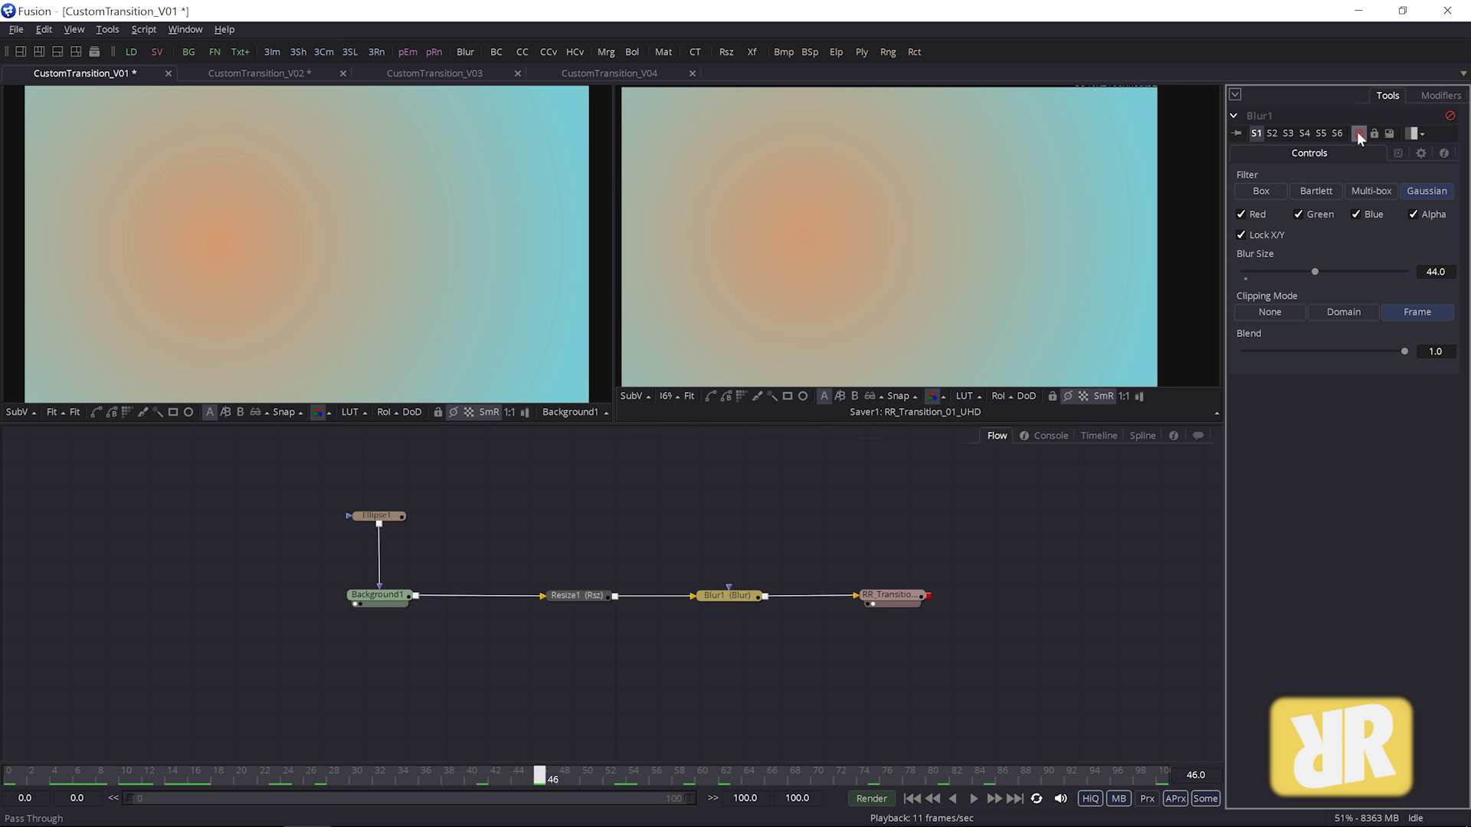
{"action": "left_click", "coordinate": [1357, 134]}
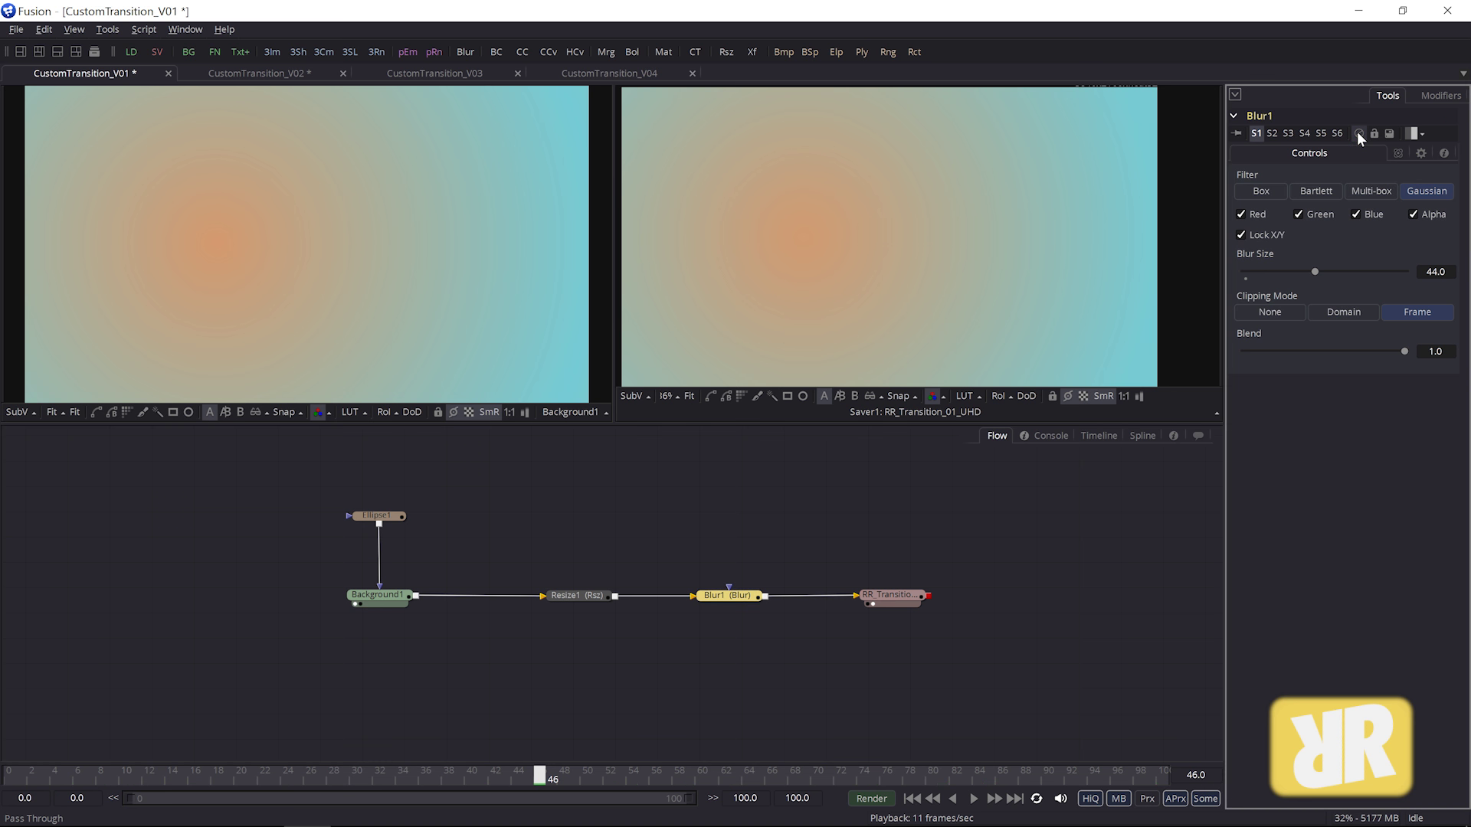
{"action": "left_click", "coordinate": [1361, 131]}
{"action": "left_click", "coordinate": [1357, 134]}
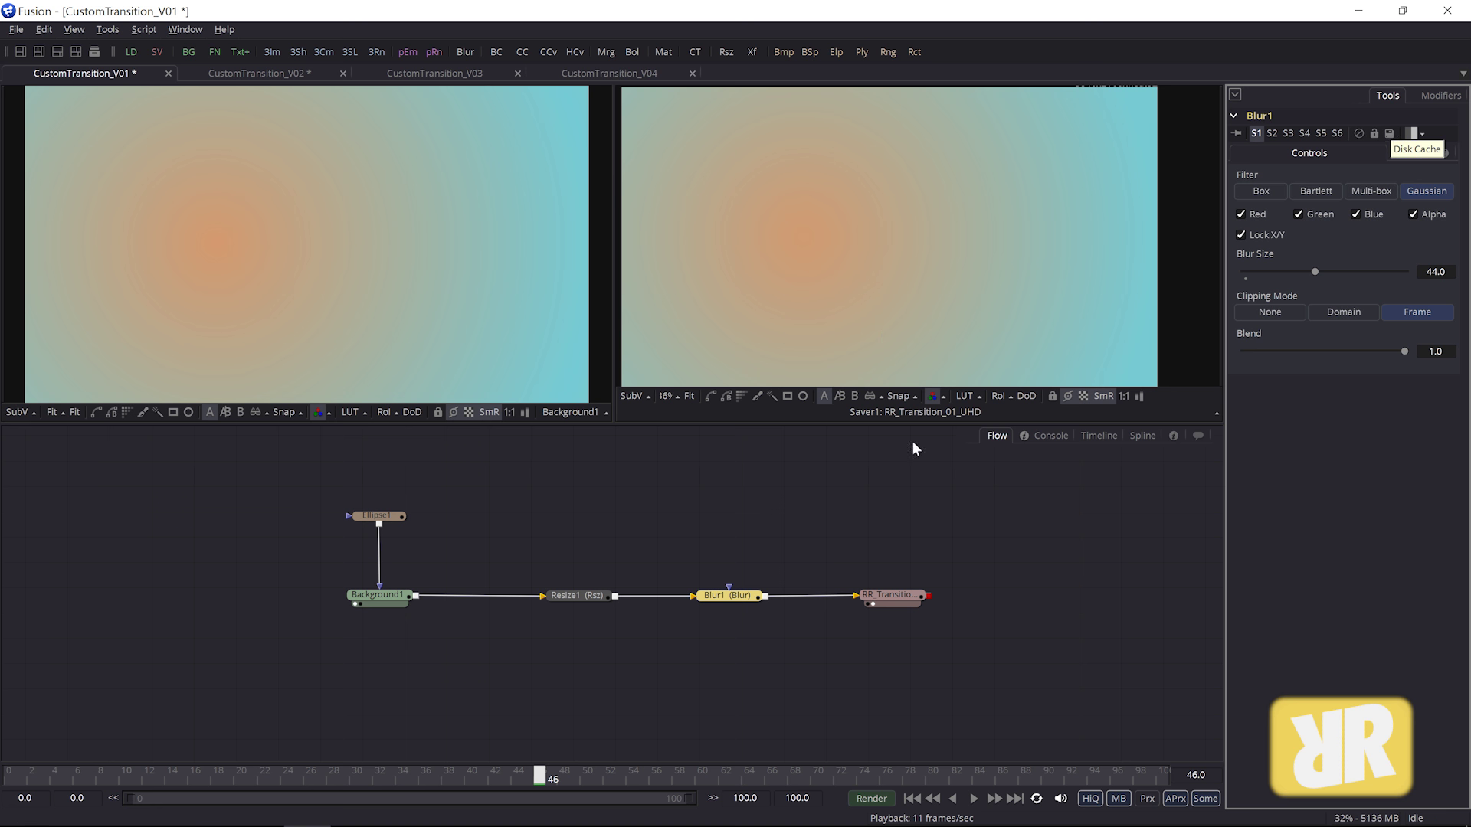
{"action": "left_click", "coordinate": [890, 595]}
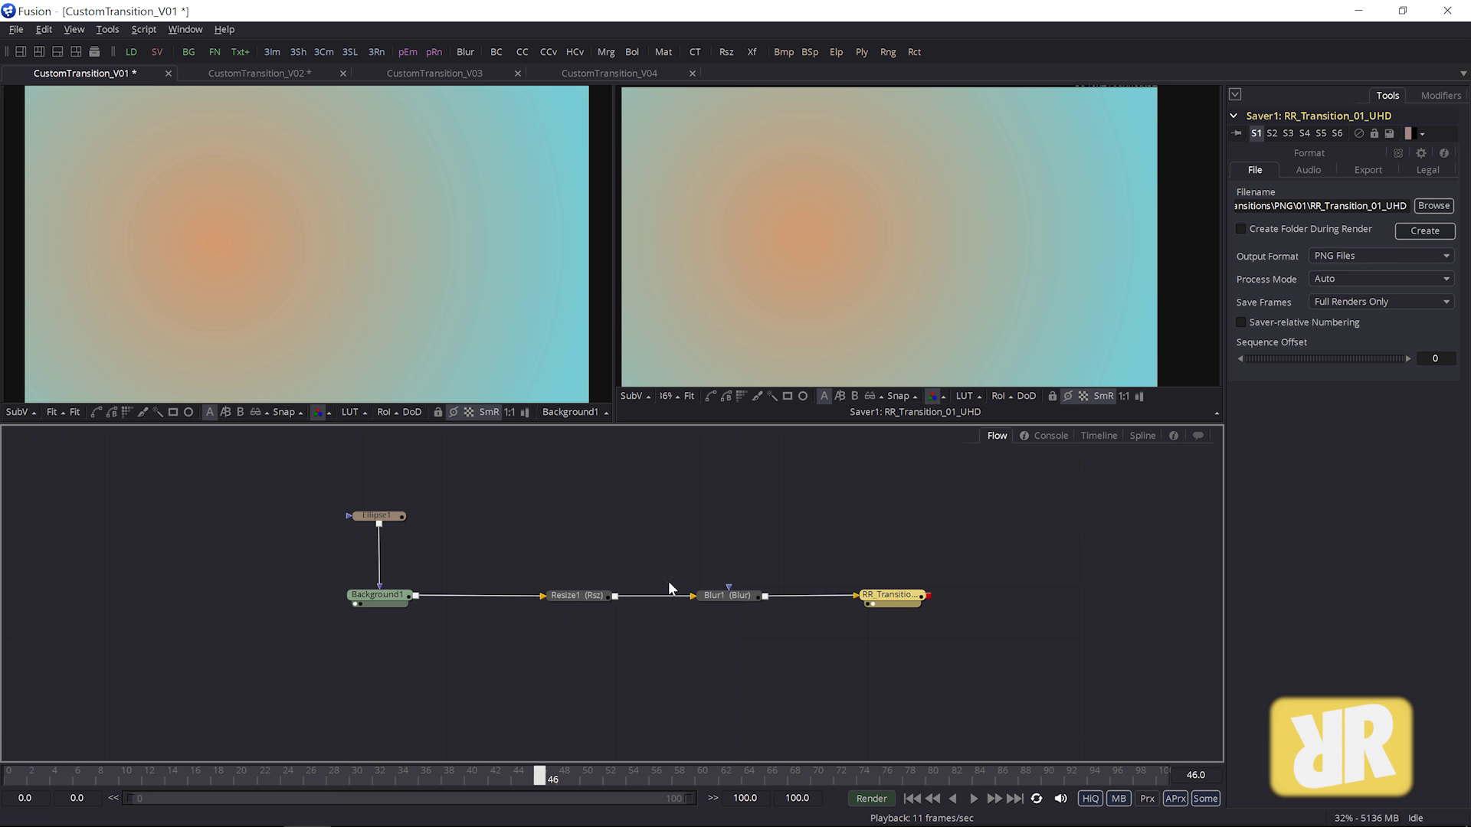
Step: Nudge Resize1 toward Background1 and confirm its 3840 × 2160 output size
{"action": "mouse_move", "coordinate": [577, 597]}
{"action": "left_mouse_down"}
{"action": "mouse_move", "coordinate": [537, 595]}
{"action": "mouse_move", "coordinate": [674, 588]}
{"action": "mouse_move", "coordinate": [510, 560]}
{"action": "mouse_move", "coordinate": [550, 605]}
{"action": "left_mouse_up"}
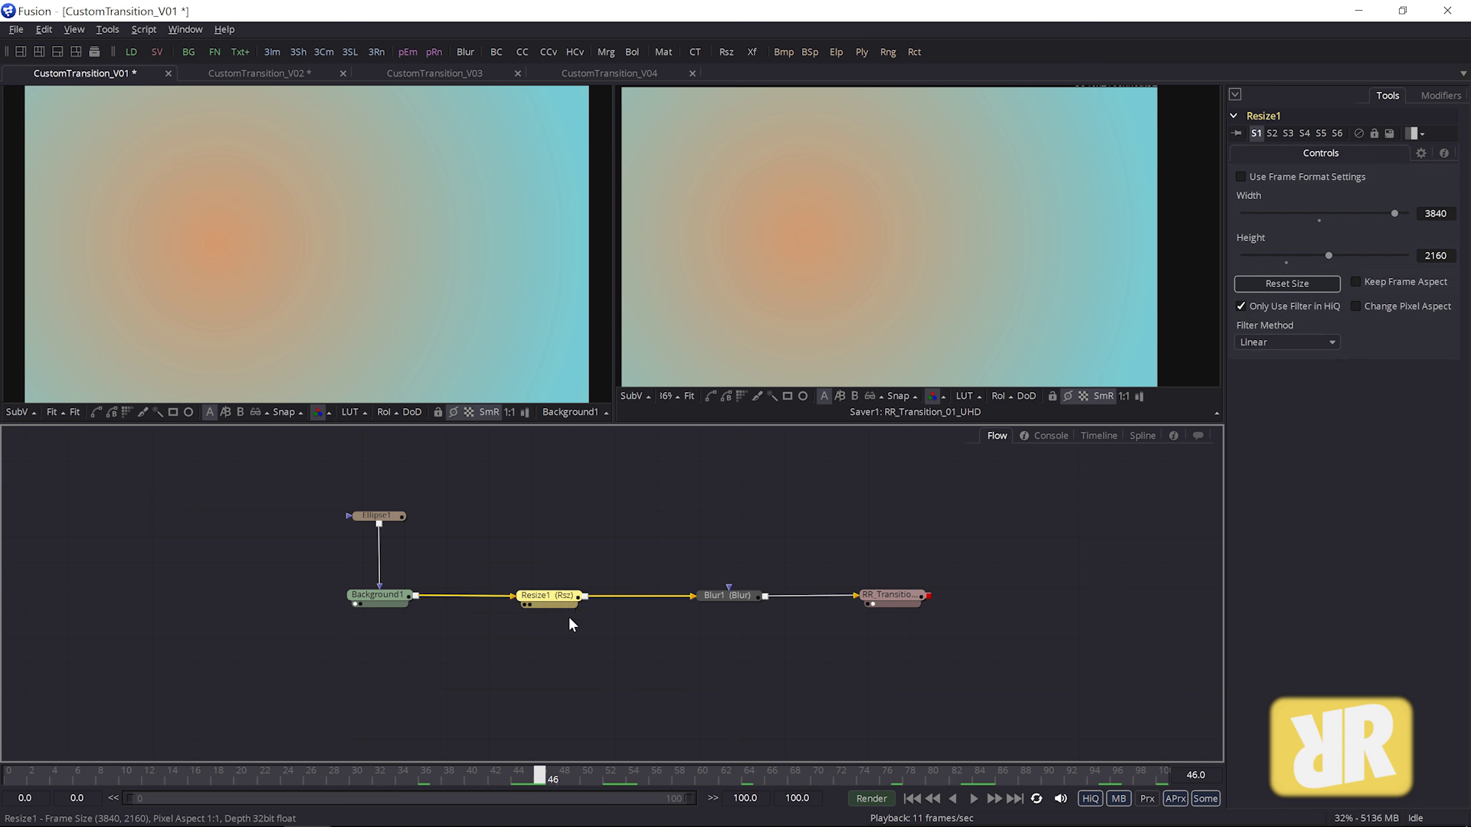
{"action": "left_click", "coordinate": [375, 598]}
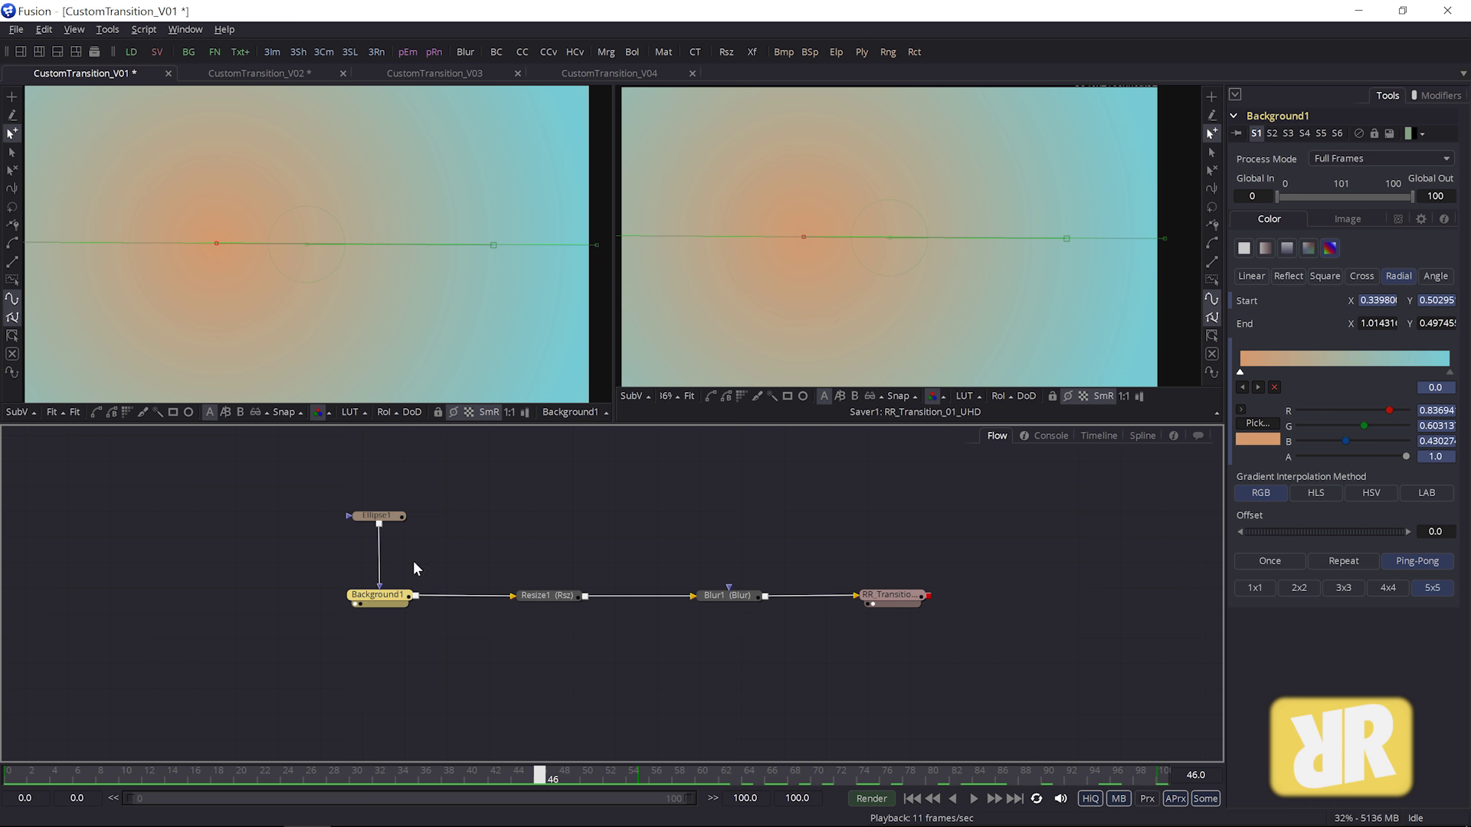
{"action": "left_click", "coordinate": [563, 599]}
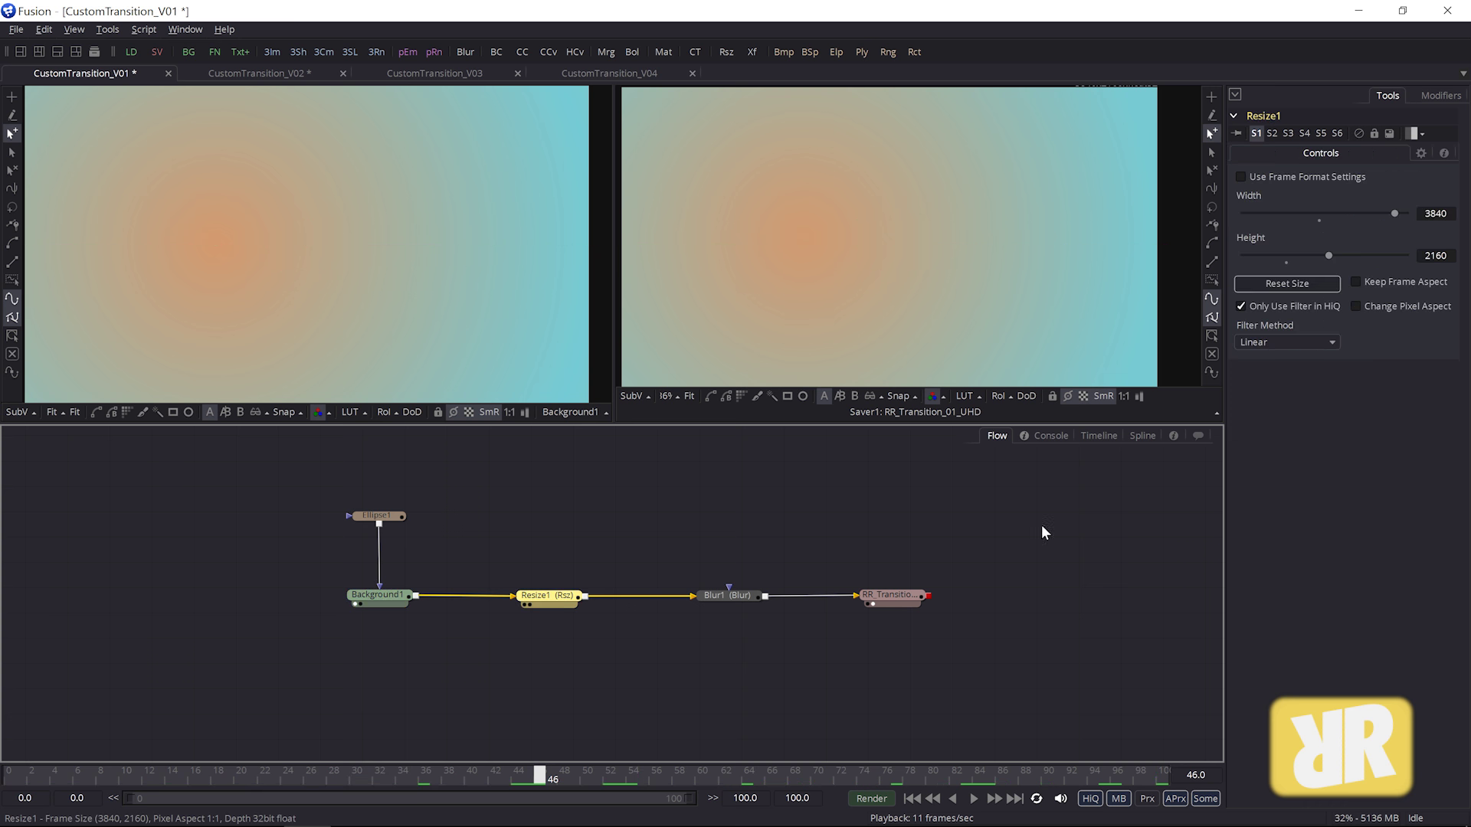
{"action": "left_click", "coordinate": [1435, 213]}
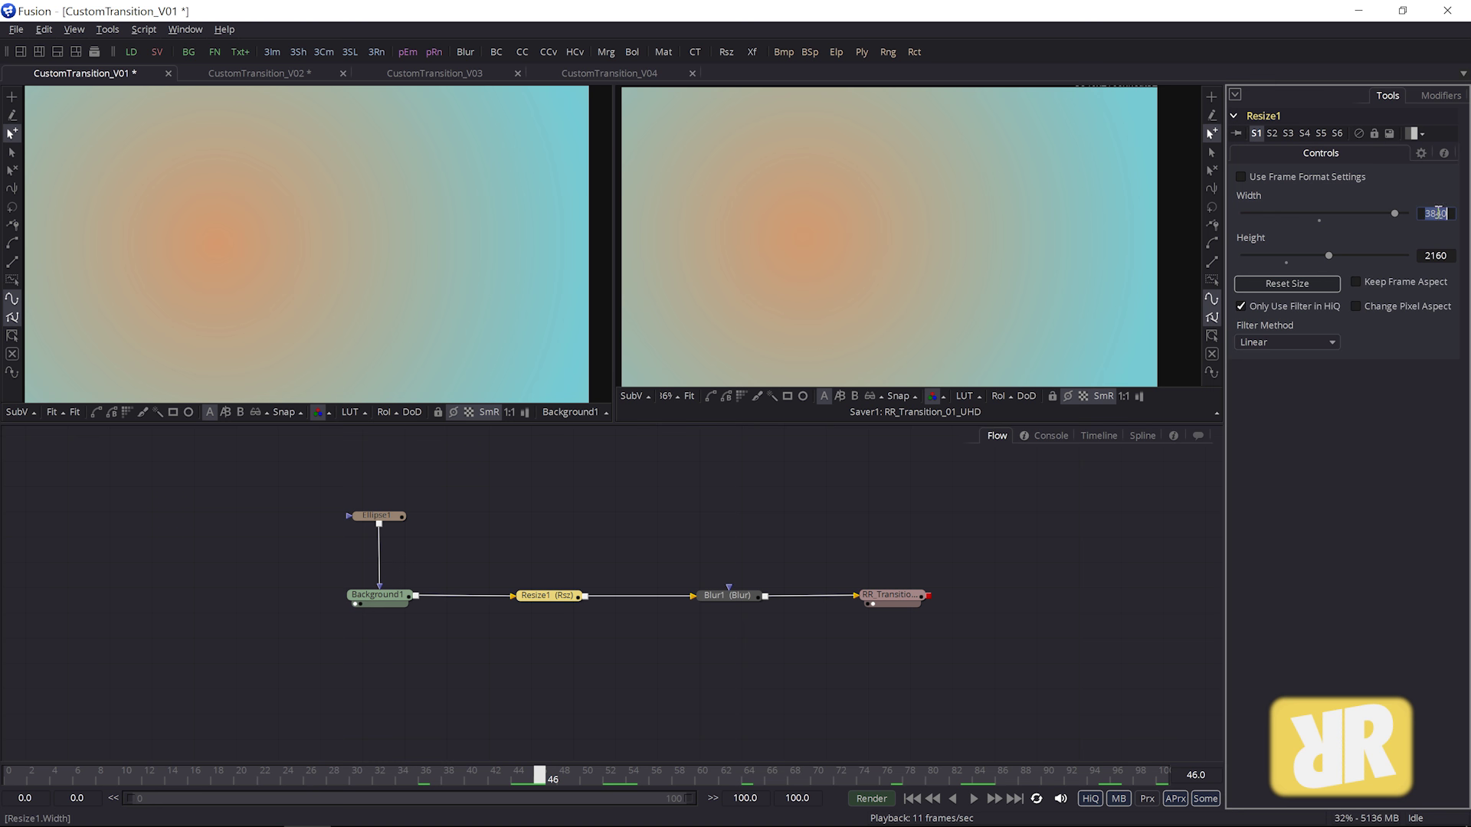
{"action": "left_click", "coordinate": [1440, 256]}
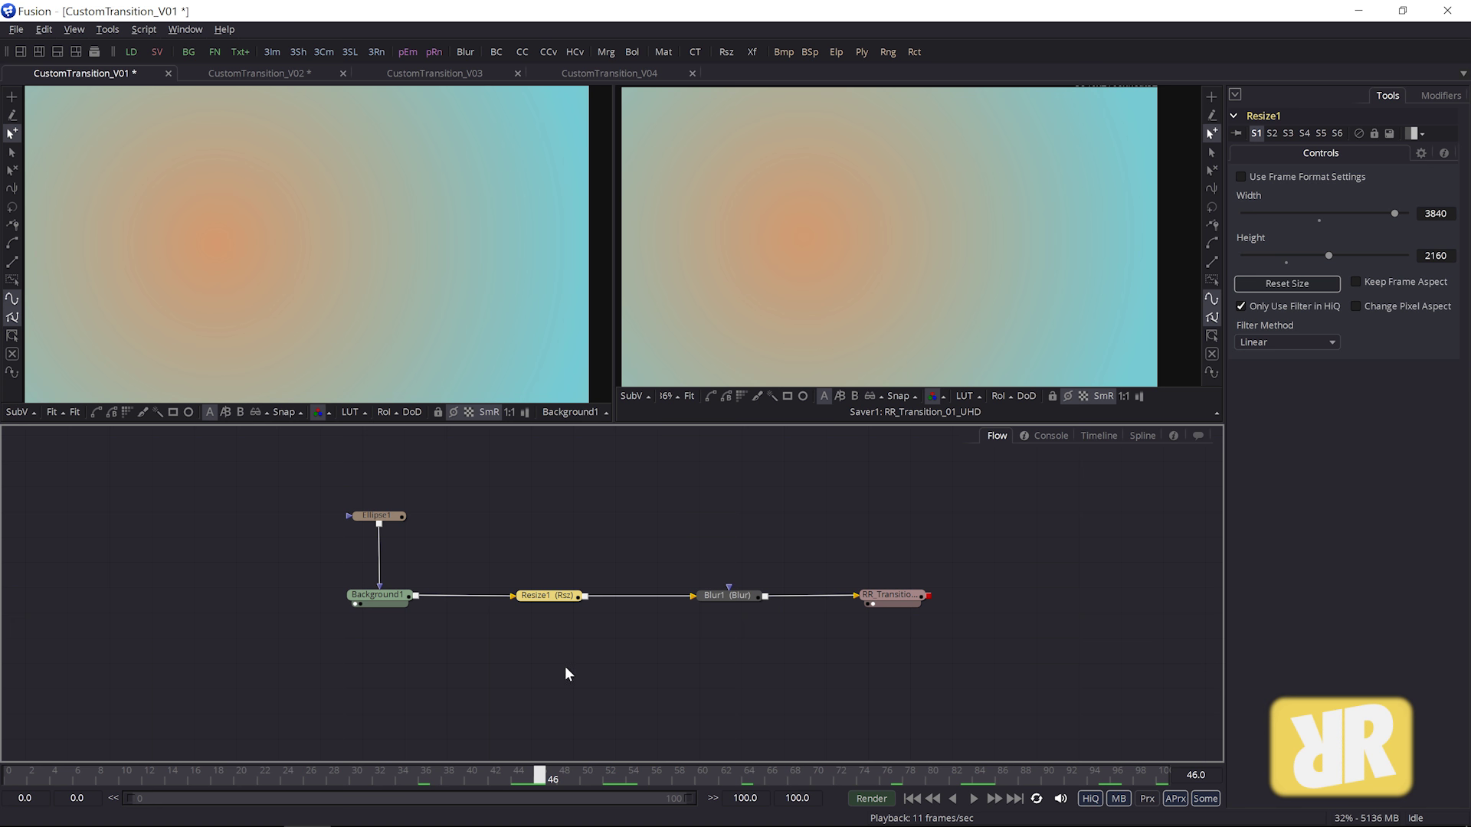
Step: Select all nodes, then view Background1's orange gradient colour in the picker without changing it
{"action": "left_click", "coordinate": [552, 631]}
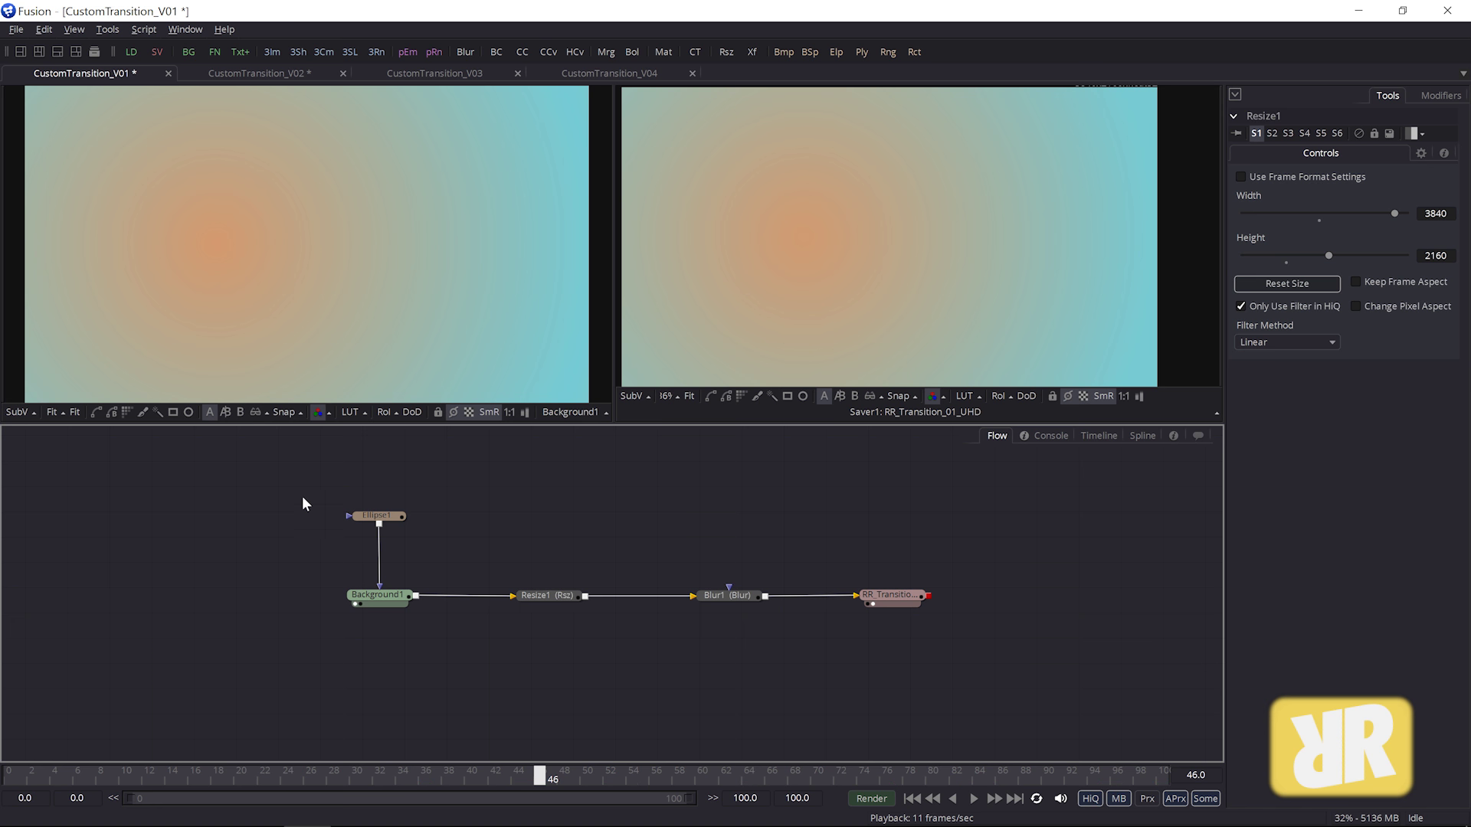
{"action": "left_click_drag", "start_coordinate": [302, 493], "coordinate": [964, 630]}
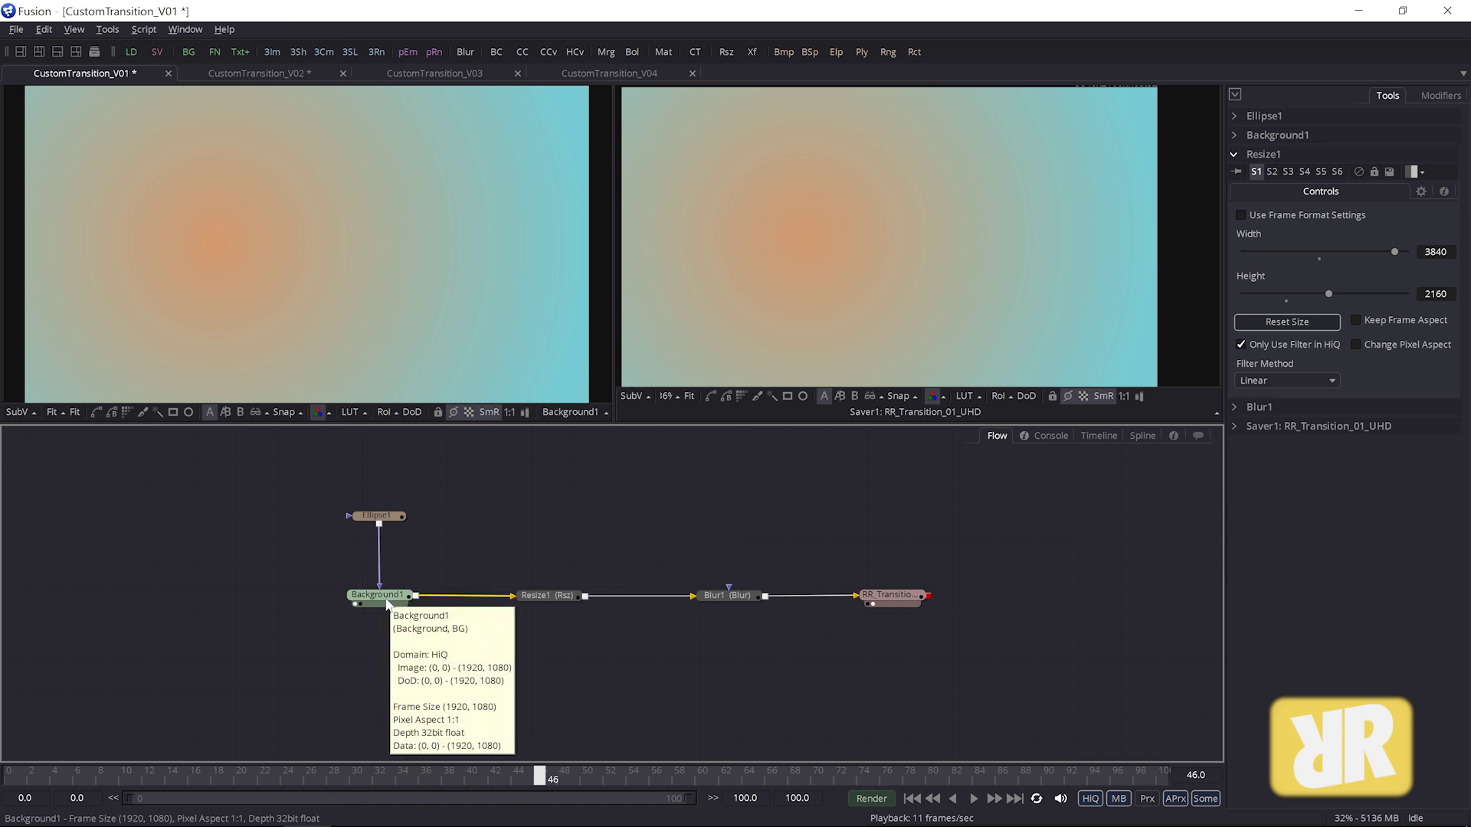
{"action": "left_click", "coordinate": [377, 596]}
{"action": "left_click", "coordinate": [1266, 437]}
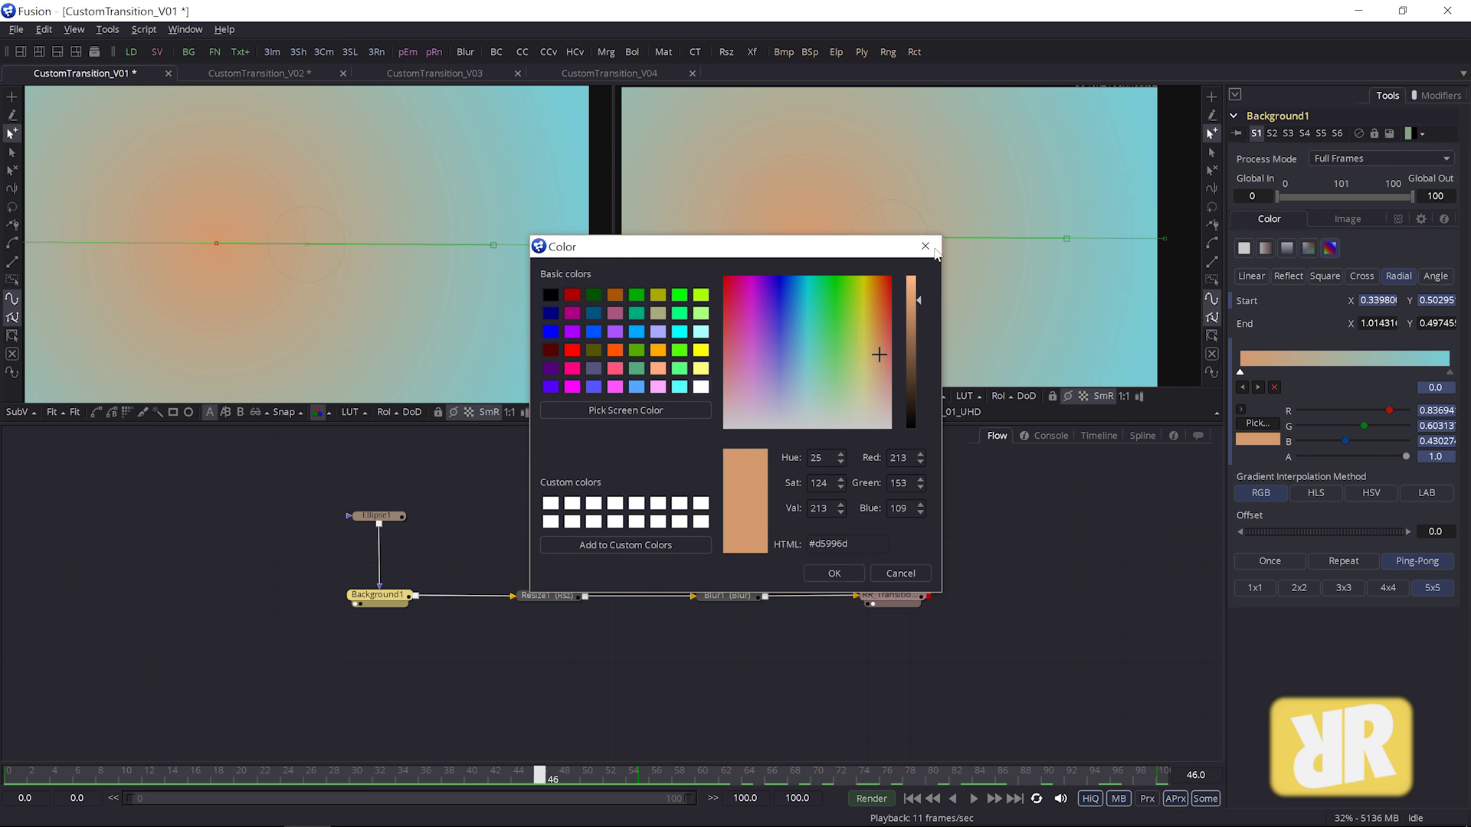
{"action": "left_click", "coordinate": [924, 246]}
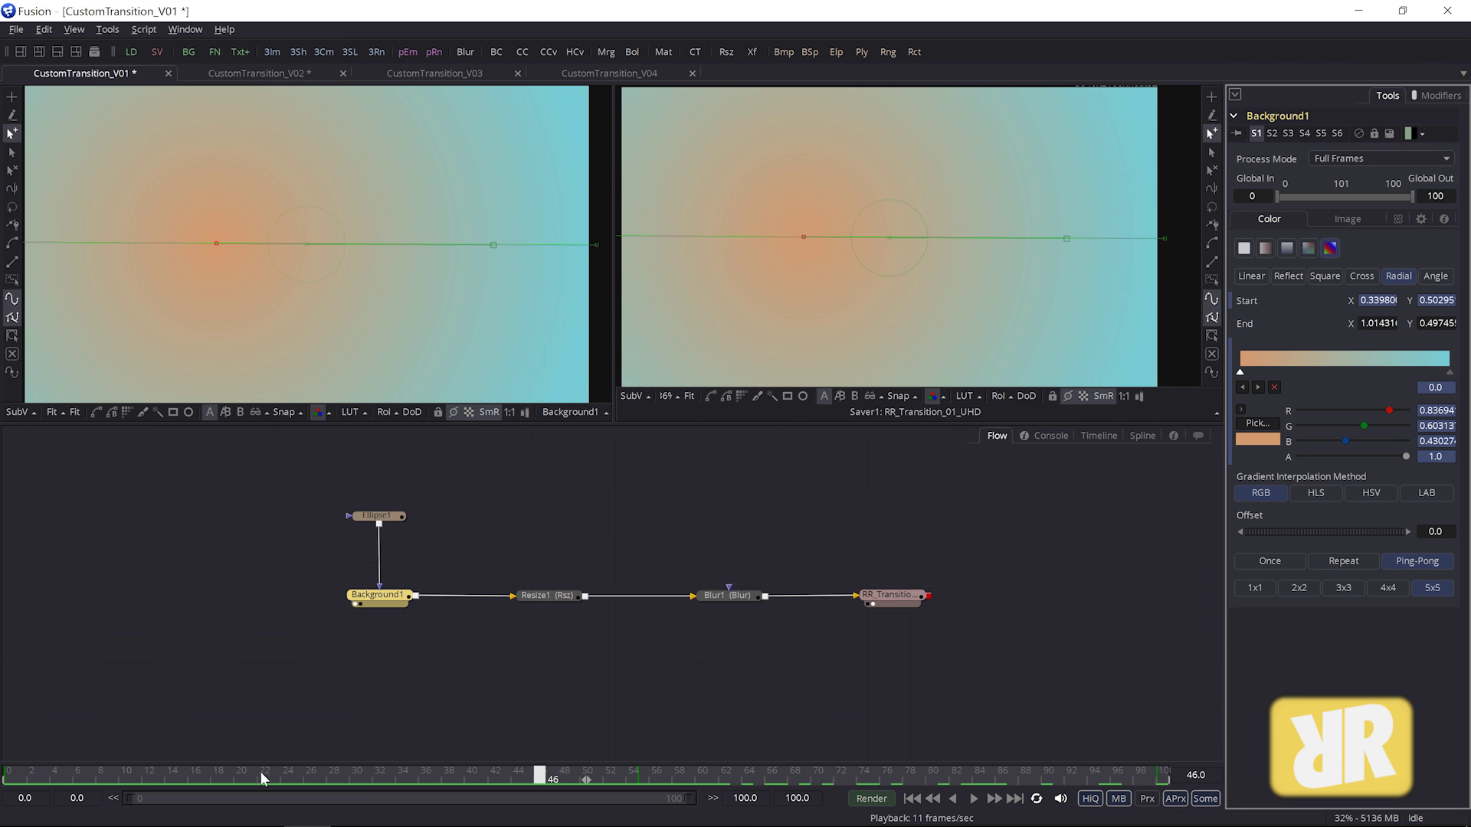
{"action": "left_click_drag", "start_coordinate": [670, 772], "coordinate": [543, 780]}
{"action": "left_click", "coordinate": [385, 622]}
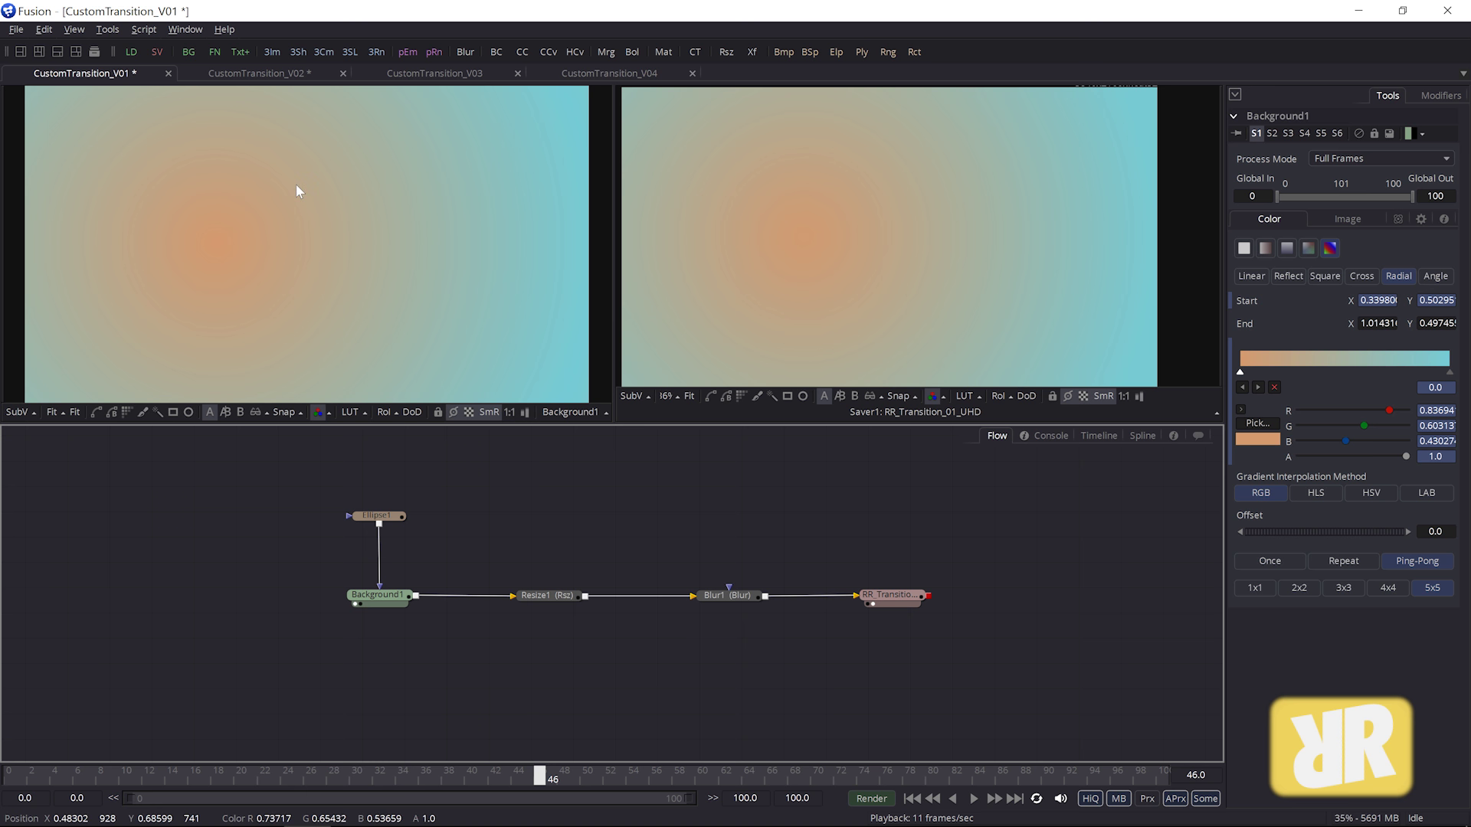
Step: In CustomTransition_V02, move the RR_Transition_Outro group right and inspect Background1 and Resize1
{"action": "left_click", "coordinate": [265, 72]}
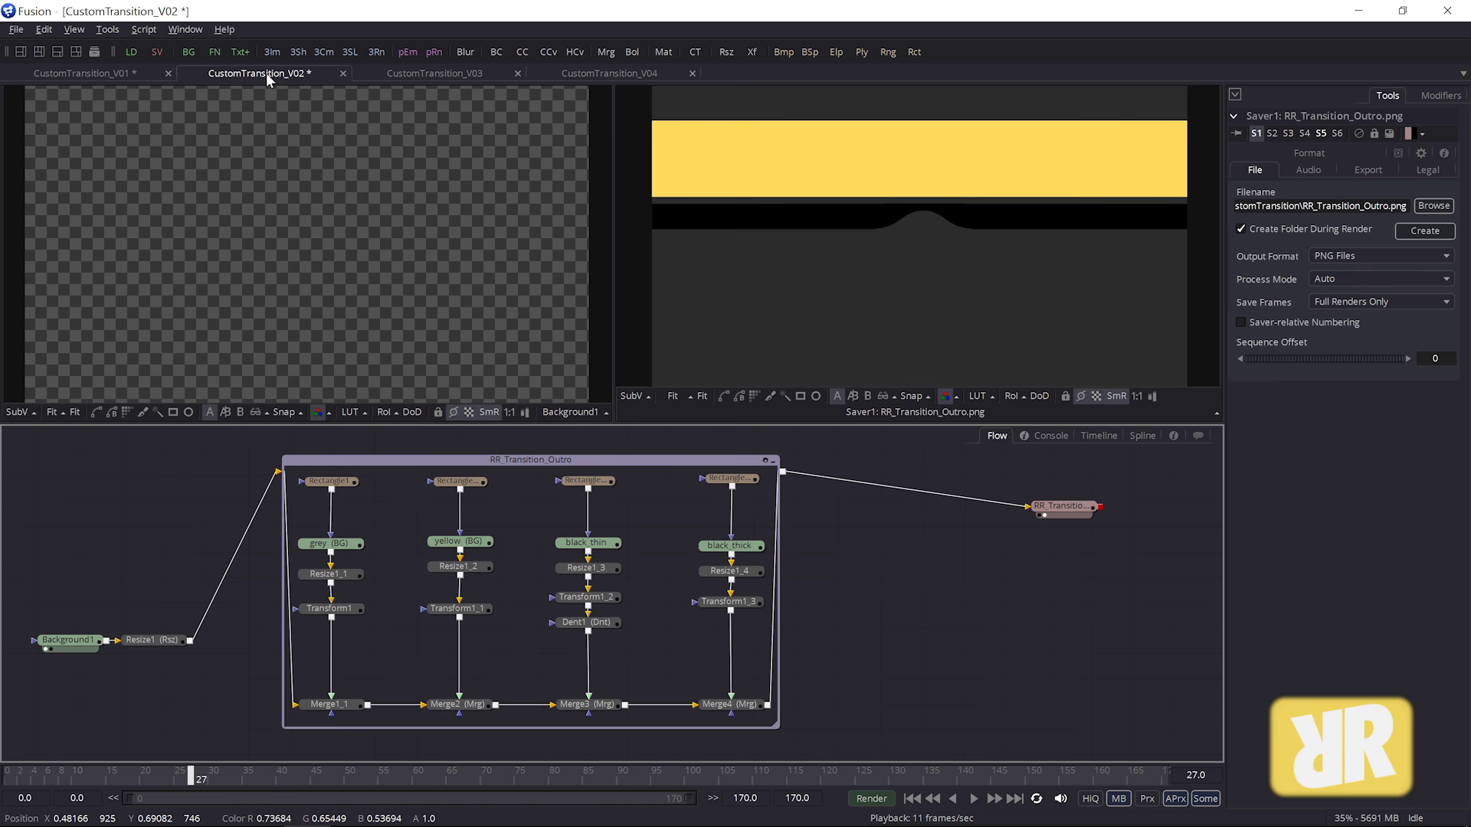
{"action": "left_click_drag", "start_coordinate": [553, 464], "coordinate": [618, 461]}
{"action": "left_click", "coordinate": [282, 653]}
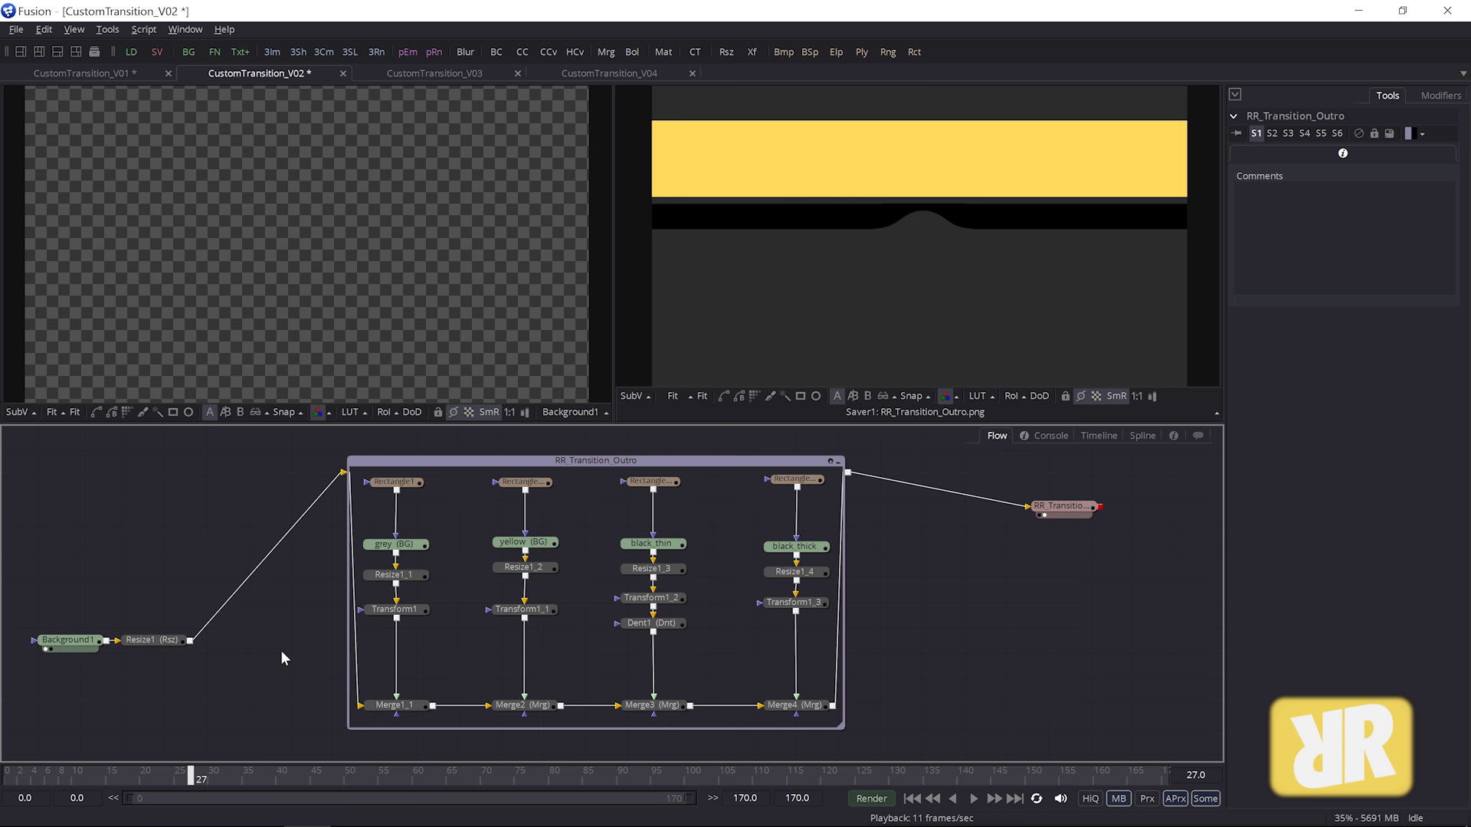
{"action": "left_click", "coordinate": [67, 642]}
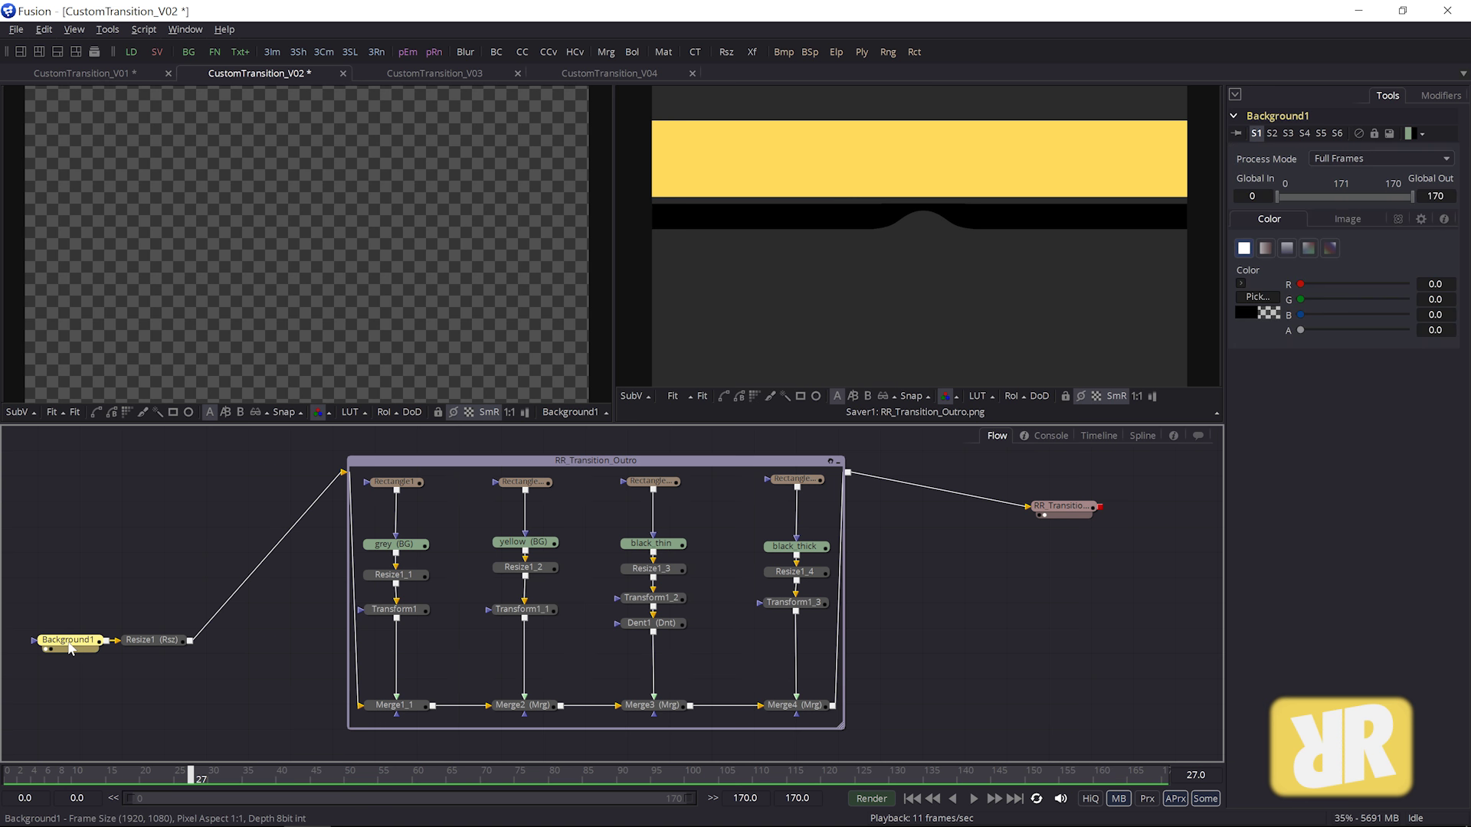
{"action": "left_click", "coordinate": [151, 640]}
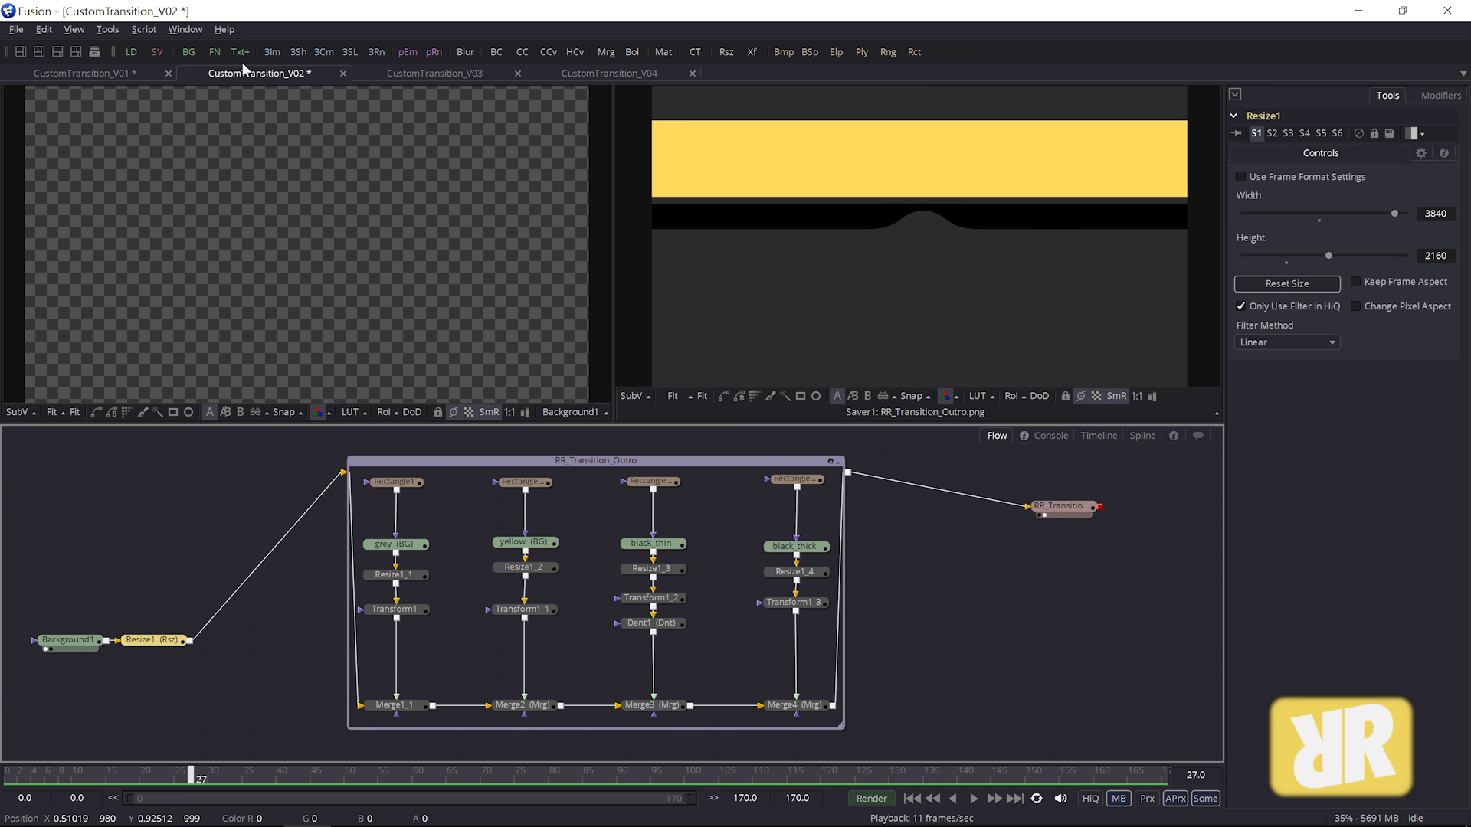
{"action": "left_click", "coordinate": [92, 76]}
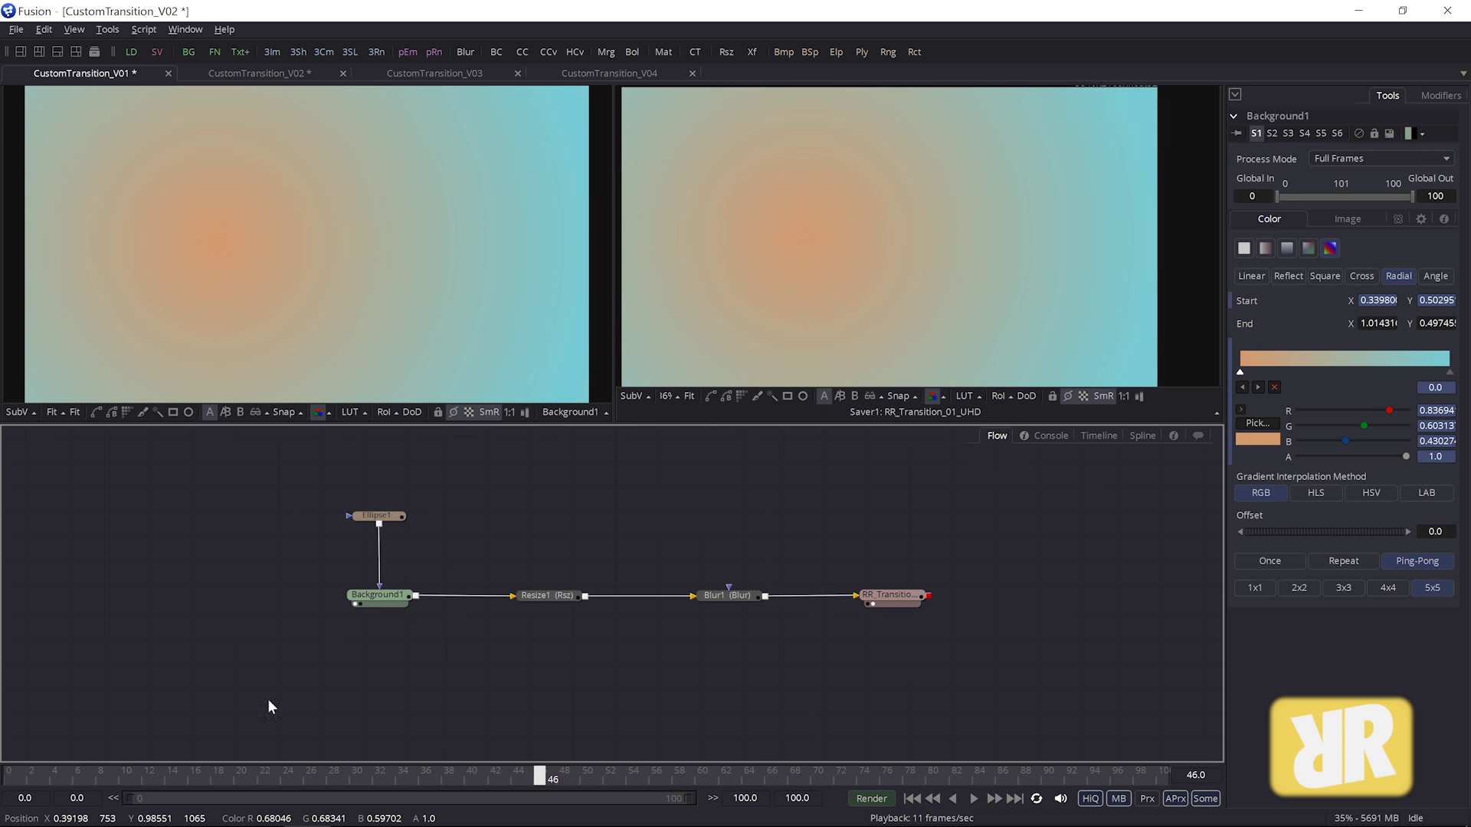
{"action": "key", "text": "ctrl+Tab"}
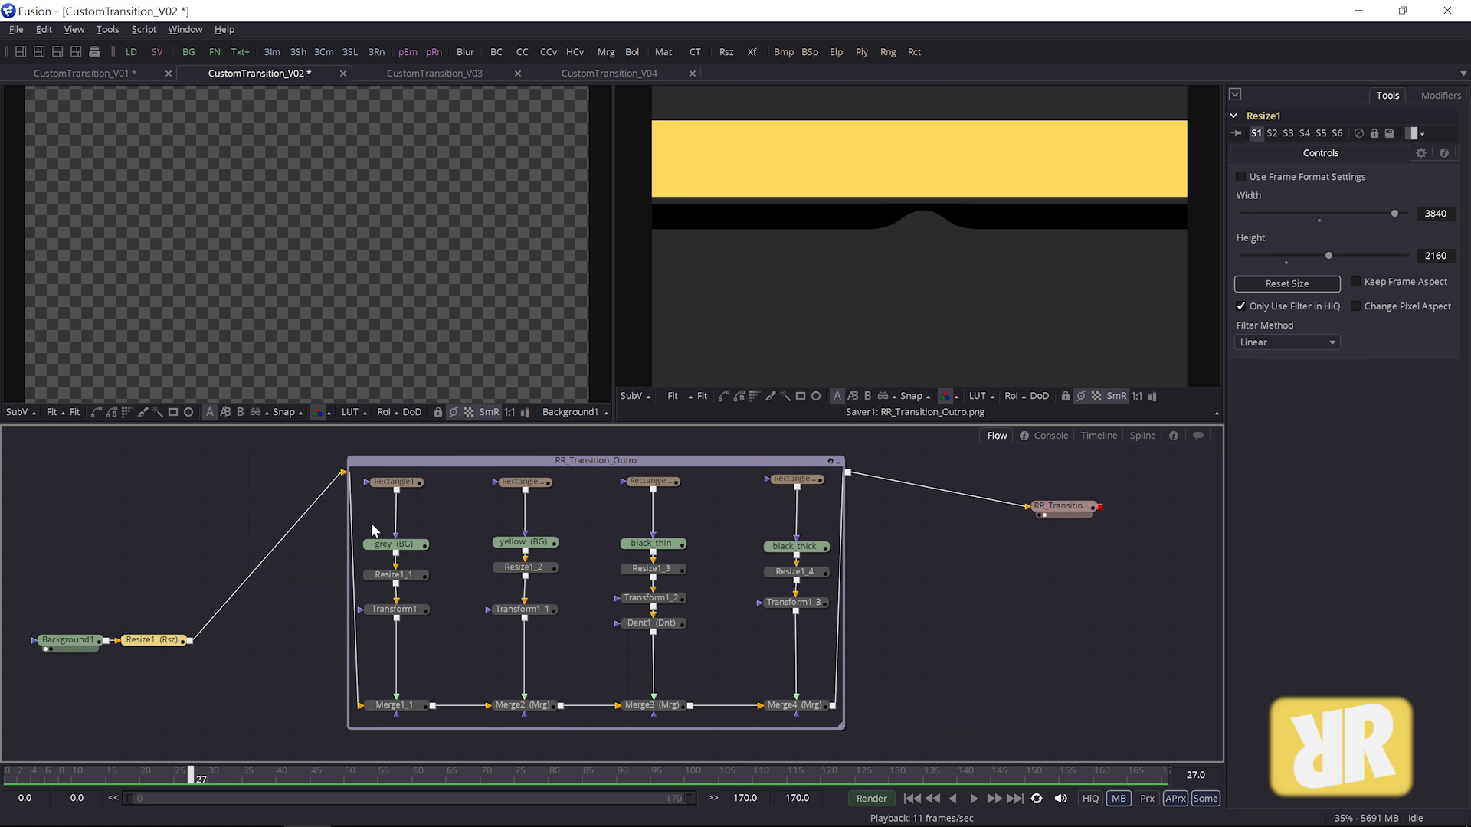
Step: Review the outro group's colour background and Resize node rows
{"action": "left_click_drag", "start_coordinate": [366, 518], "coordinate": [819, 564]}
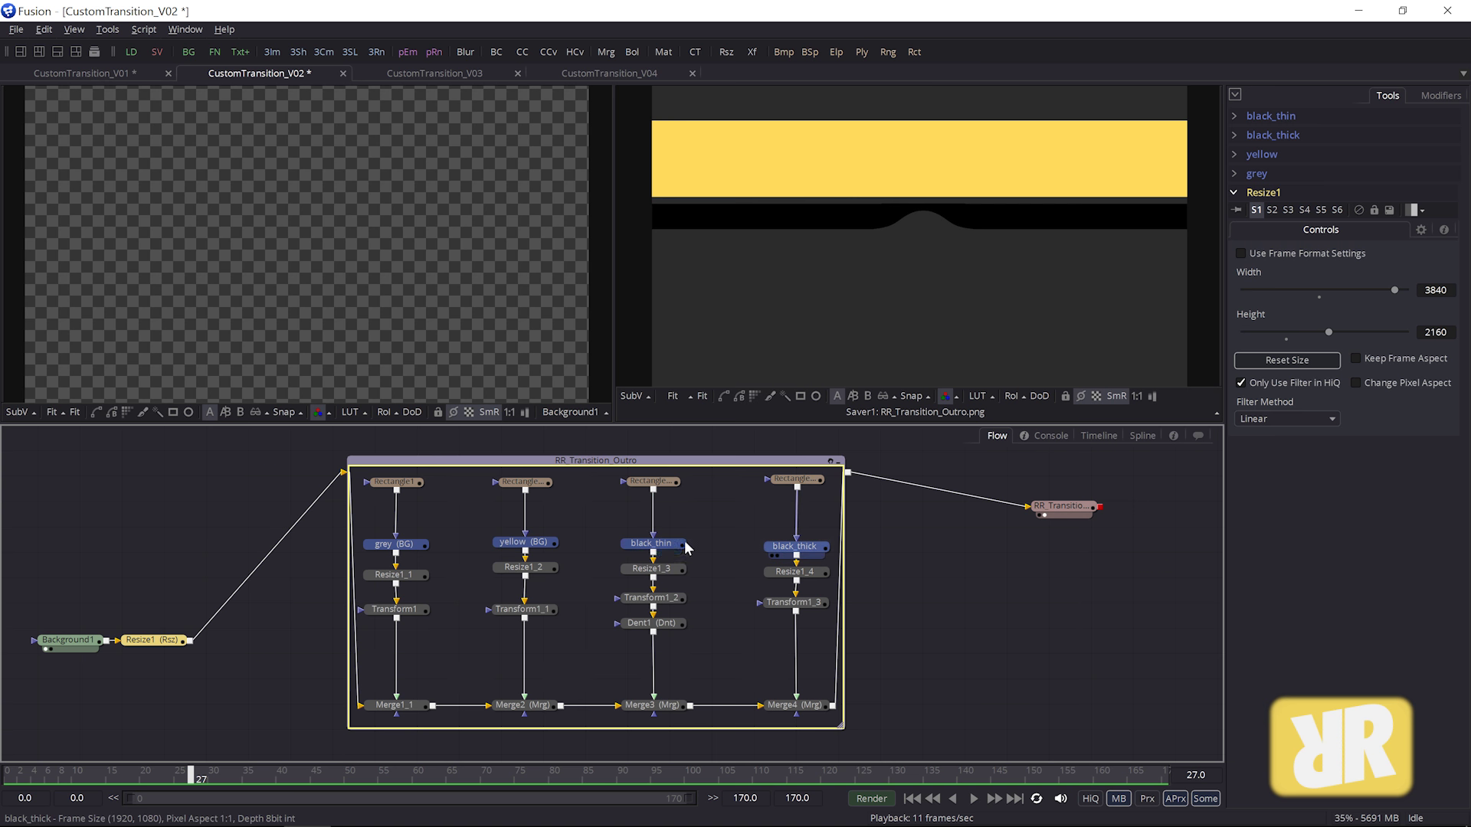
{"action": "left_click", "coordinate": [579, 518]}
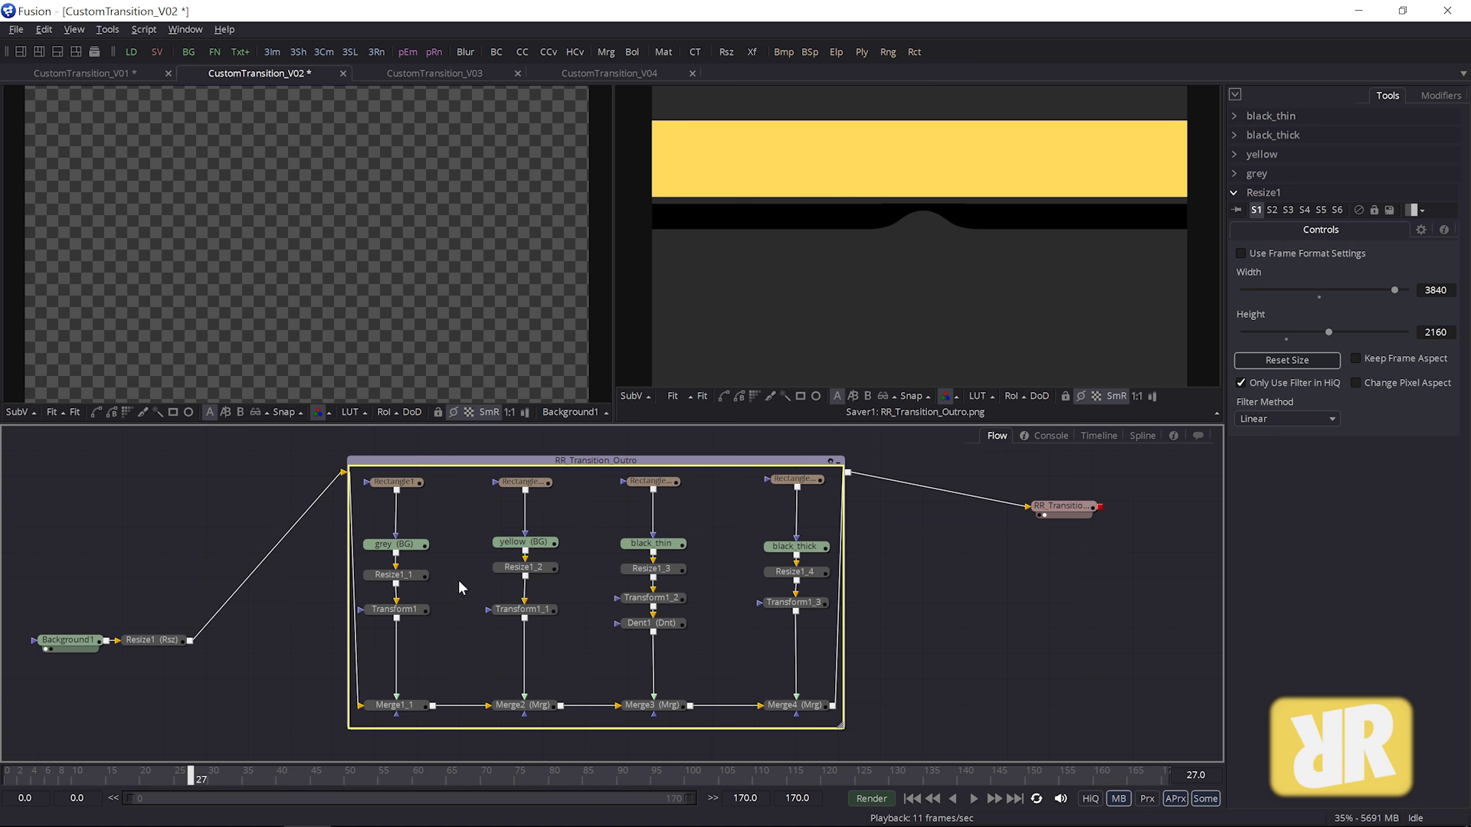
{"action": "left_click_drag", "start_coordinate": [356, 559], "coordinate": [824, 578]}
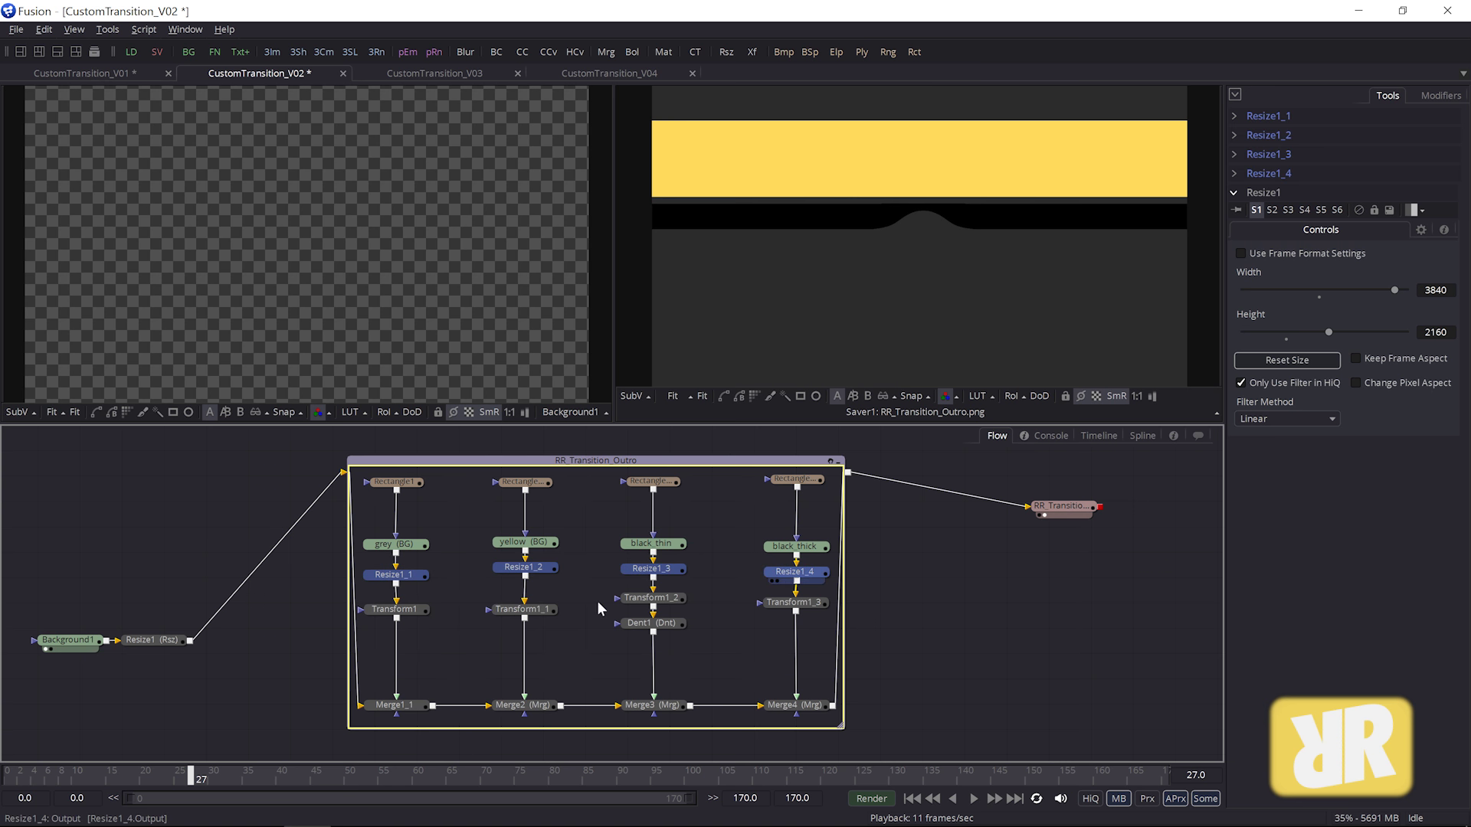
{"action": "left_click", "coordinate": [144, 642], "text": "ctrl"}
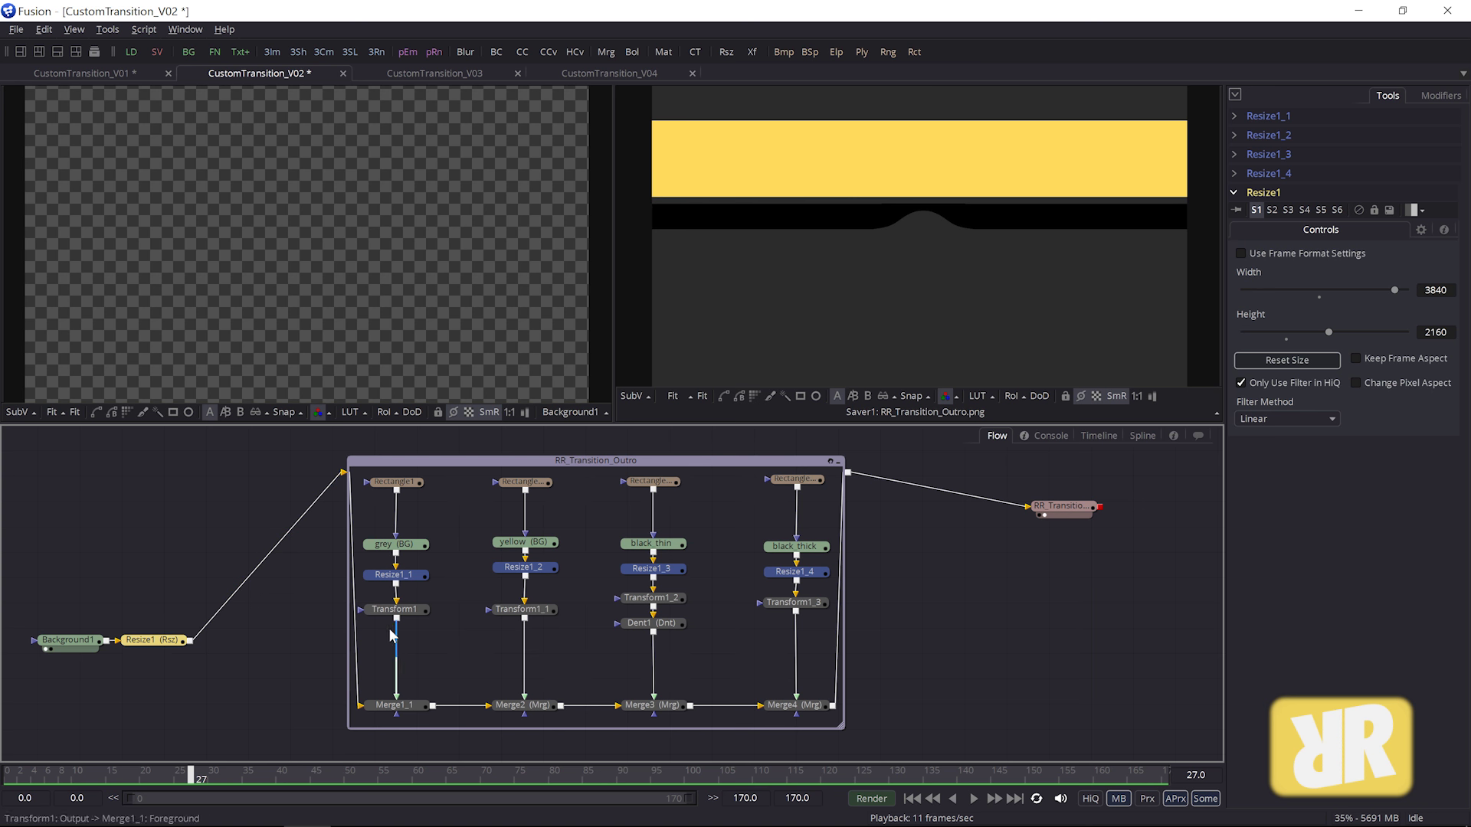
{"action": "left_click", "coordinate": [426, 633]}
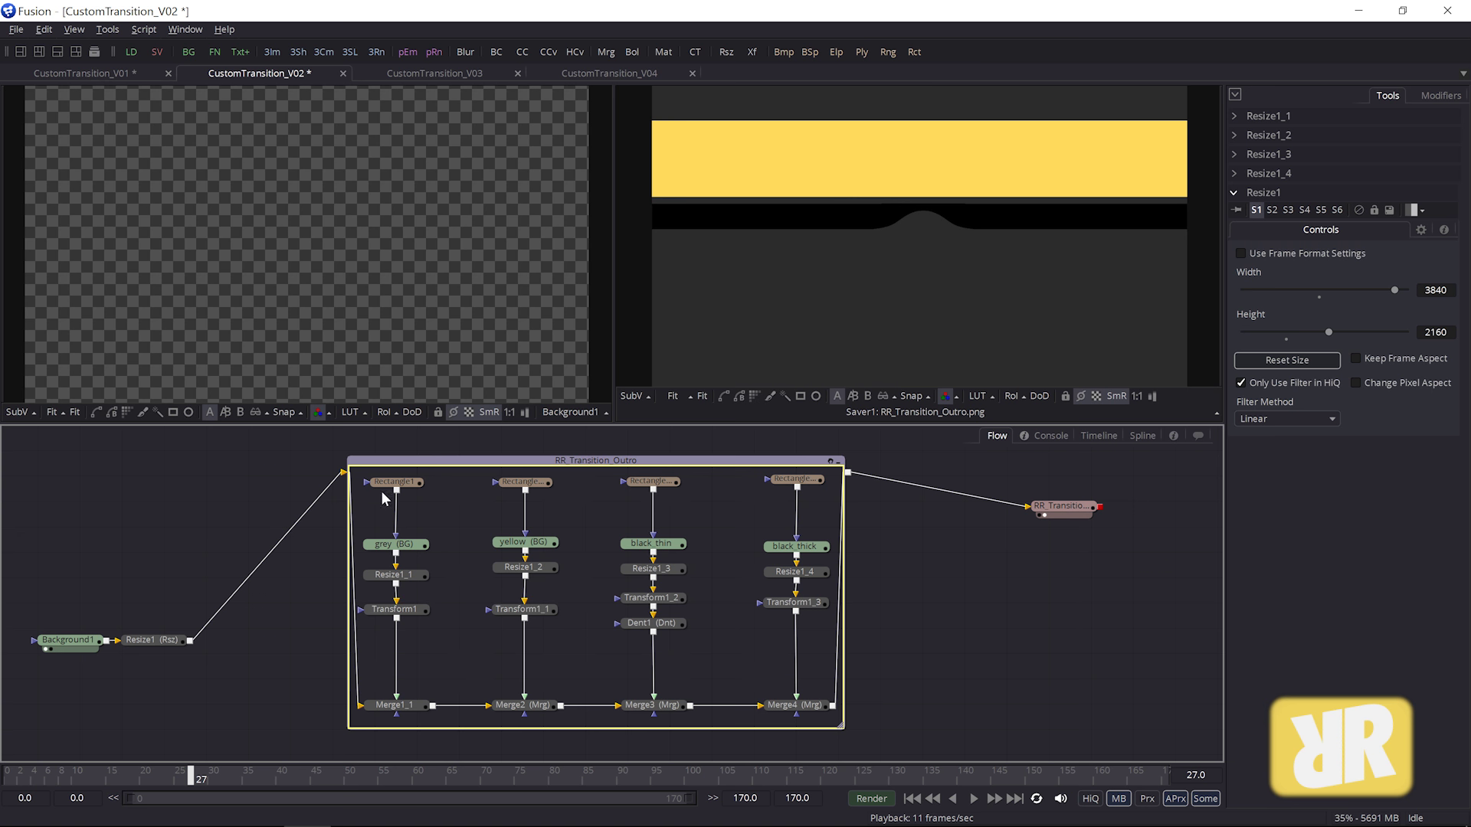
Step: Review the Rectangle and Transform node rows, then show Dent1's settings
{"action": "left_click_drag", "start_coordinate": [365, 502], "coordinate": [820, 481]}
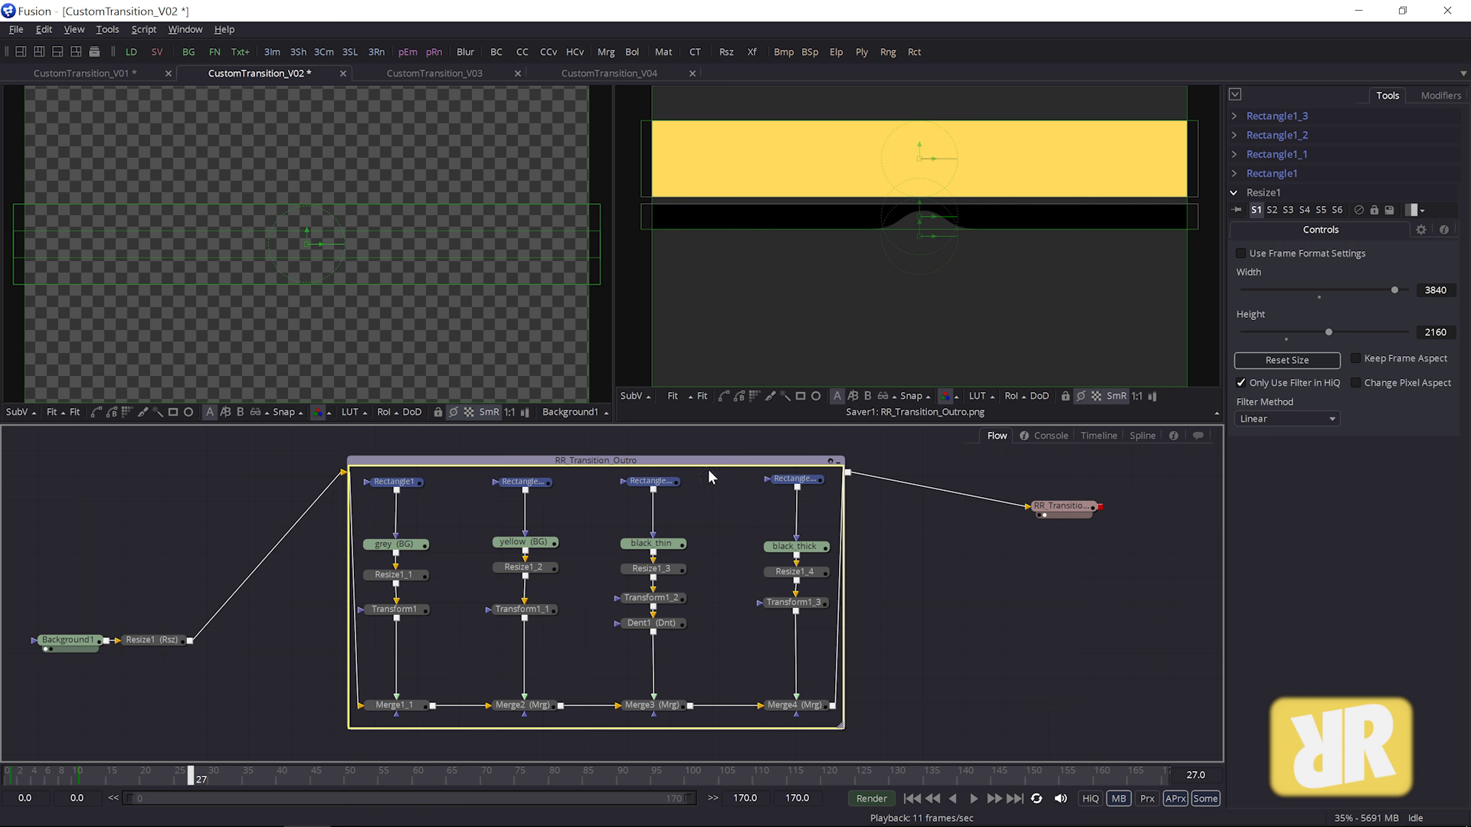
{"action": "left_click", "coordinate": [588, 512]}
{"action": "left_click_drag", "start_coordinate": [366, 596], "coordinate": [816, 608]}
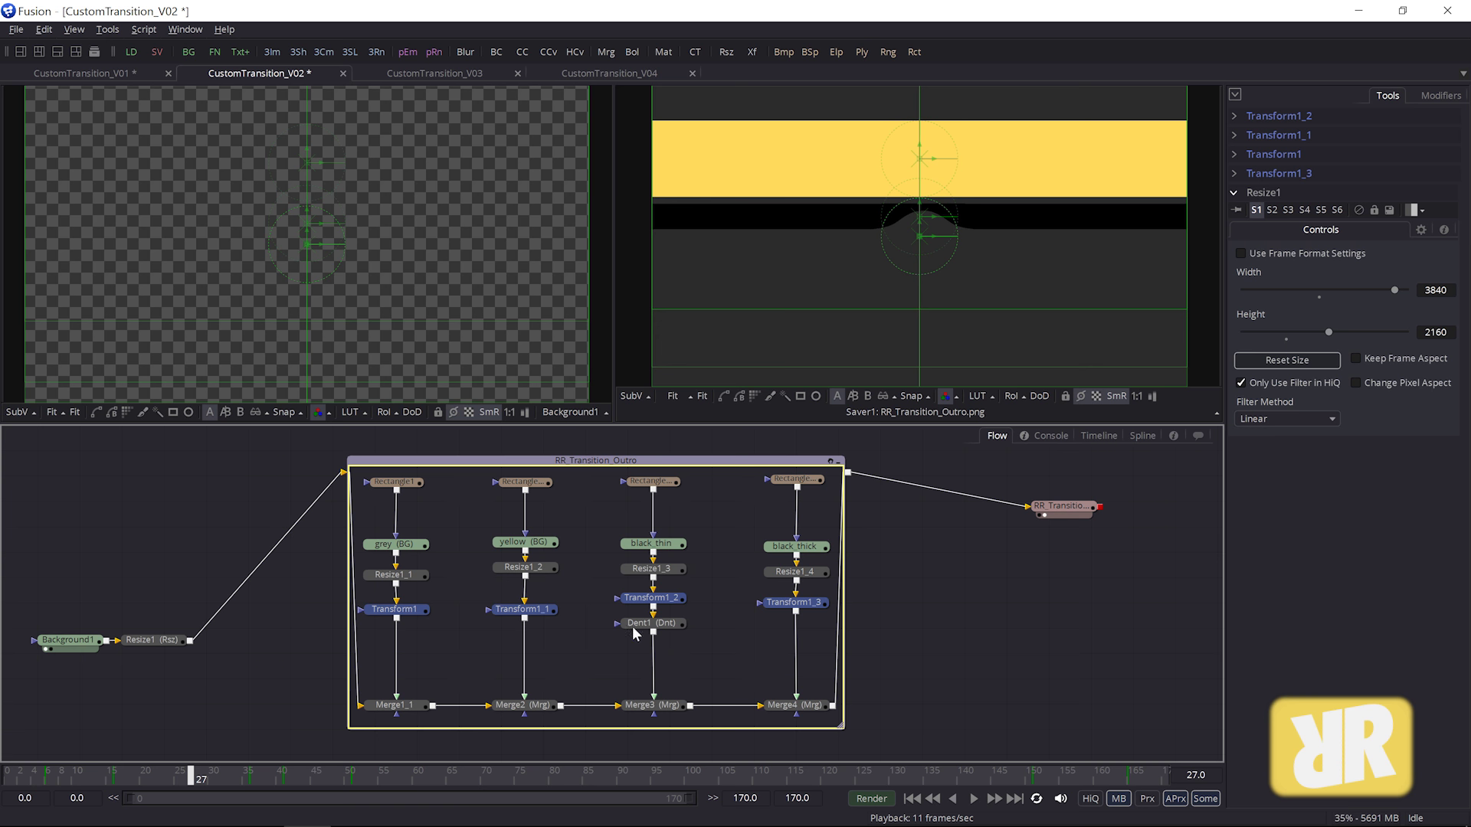
{"action": "left_click", "coordinate": [622, 664]}
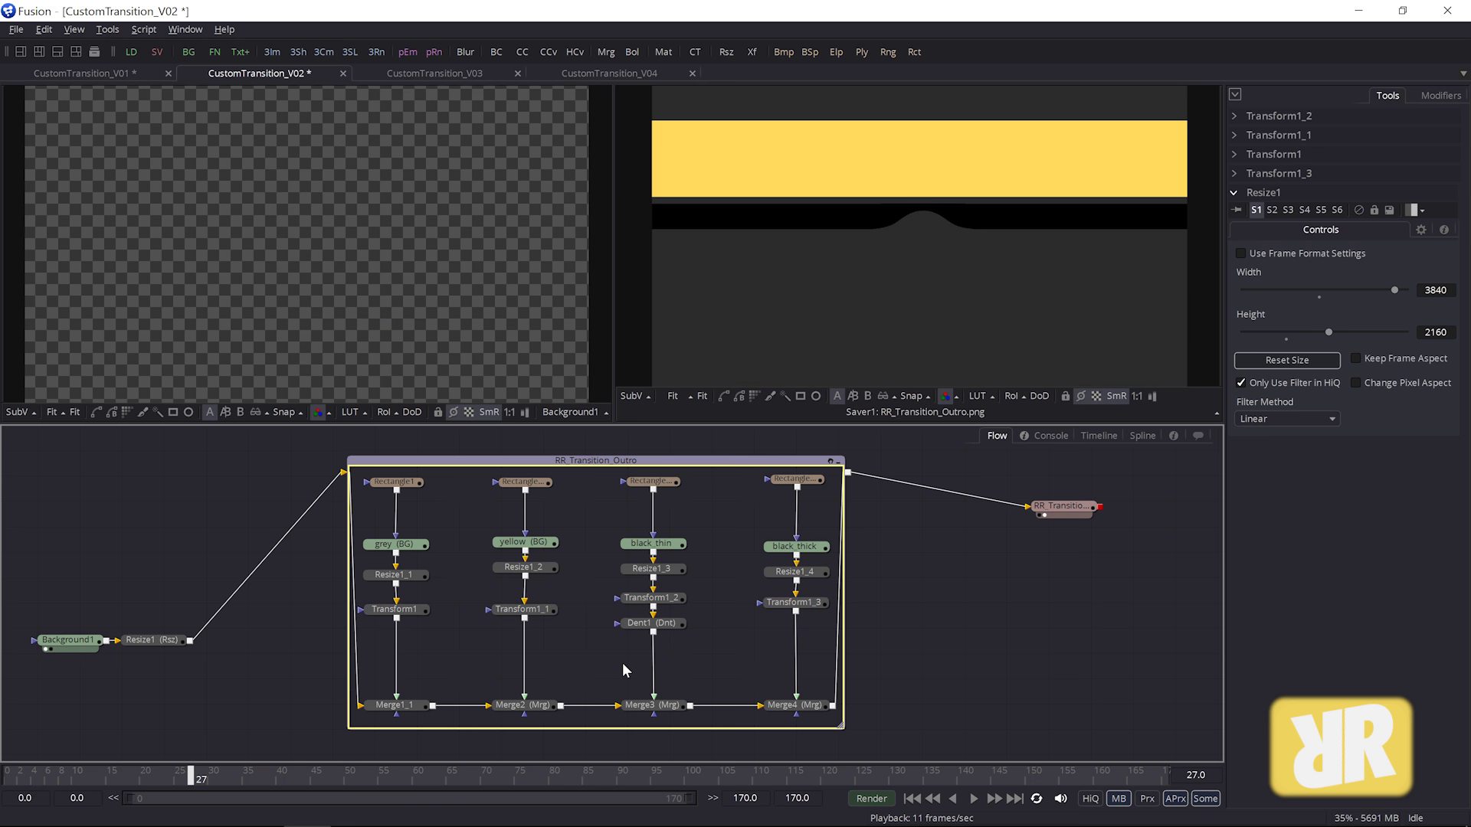
{"action": "left_click", "coordinate": [655, 628]}
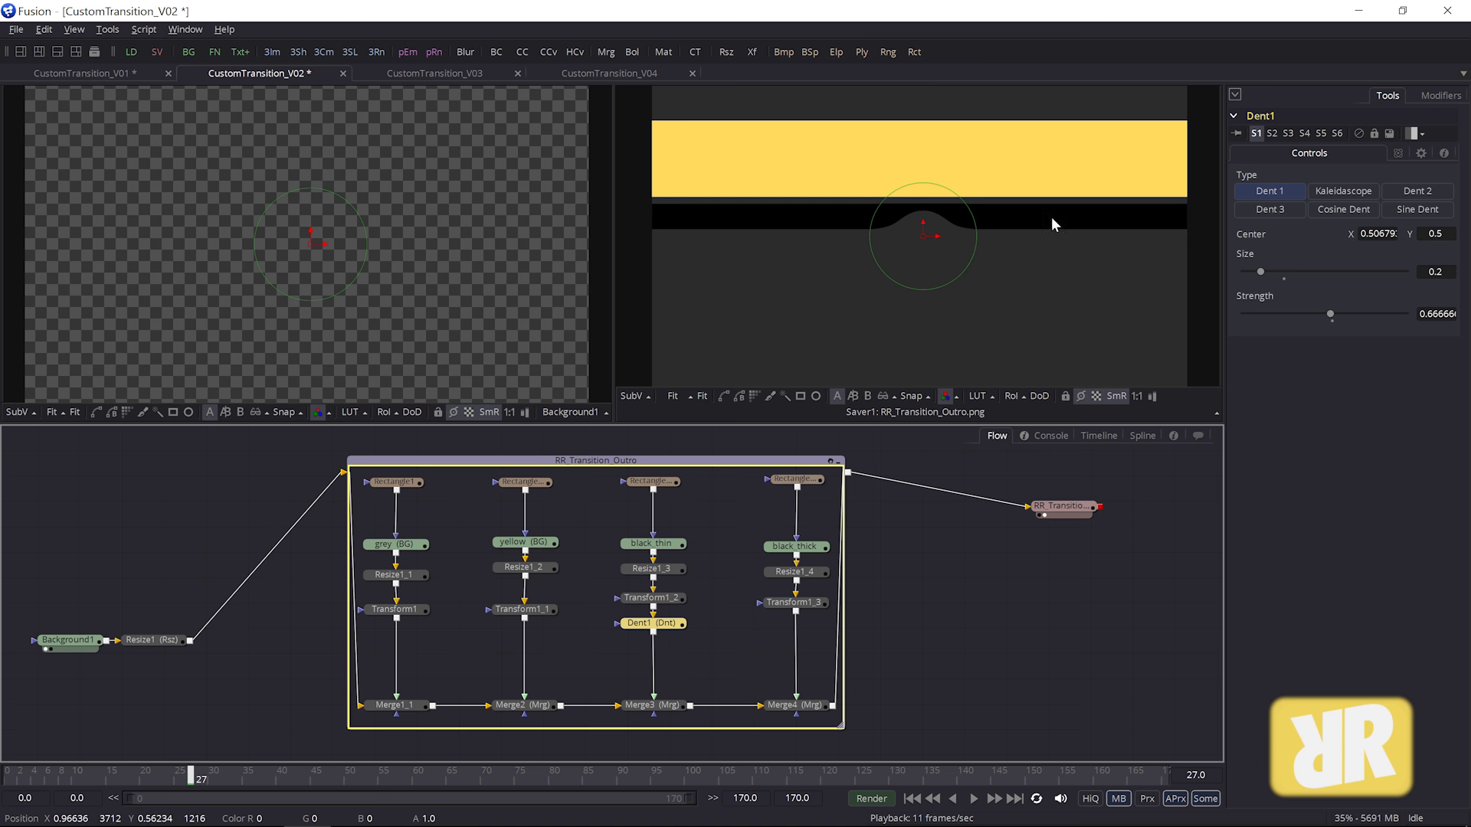
Step: Compare Dent1 bypassed and enabled three times, leave it on, and scrub the outro from frame 28 to 37
{"action": "left_click", "coordinate": [1360, 136]}
{"action": "left_click", "coordinate": [1360, 136]}
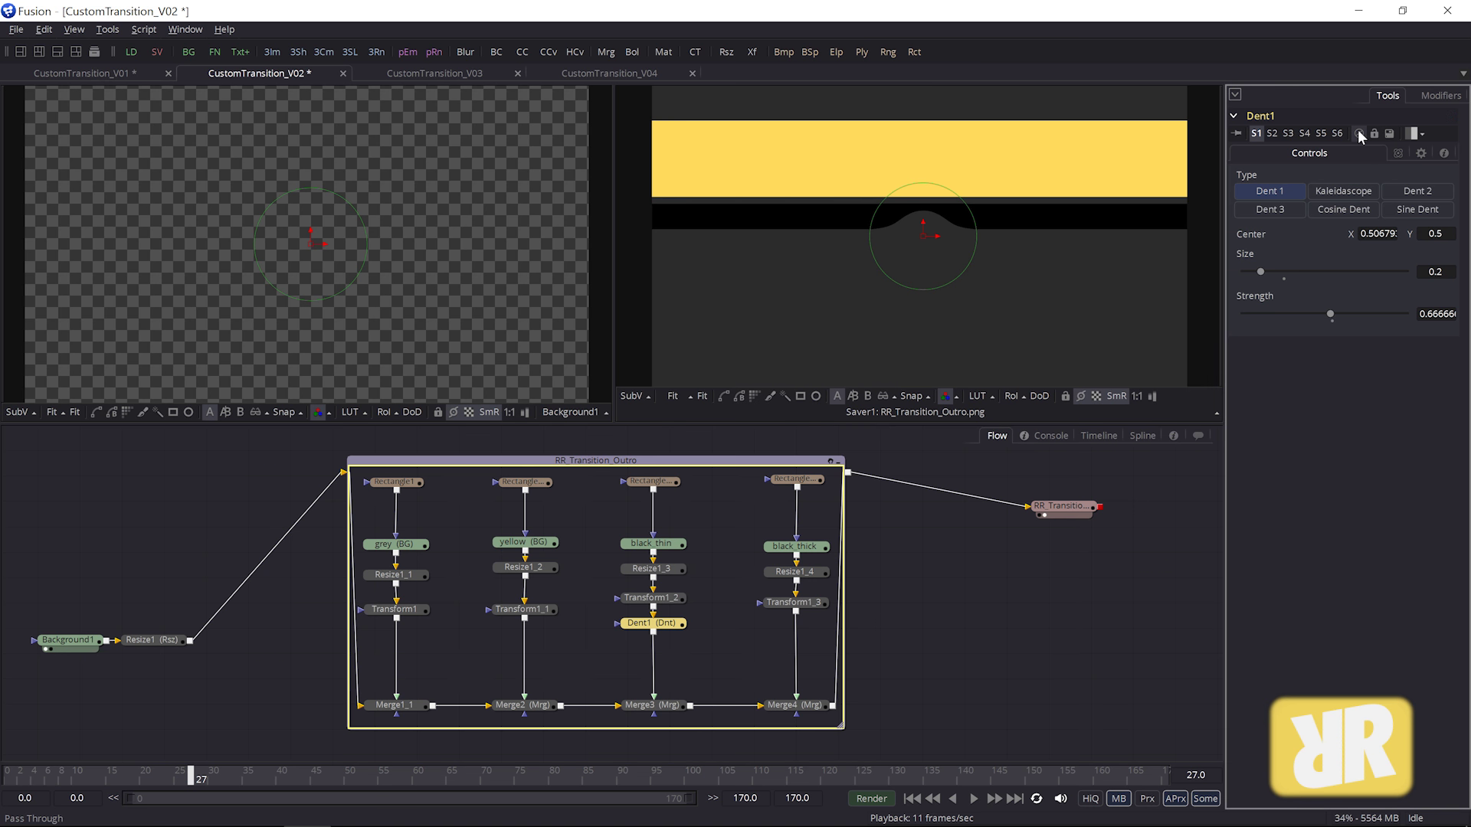
{"action": "left_click", "coordinate": [1360, 135]}
{"action": "left_click", "coordinate": [1360, 135]}
{"action": "left_click", "coordinate": [1359, 135]}
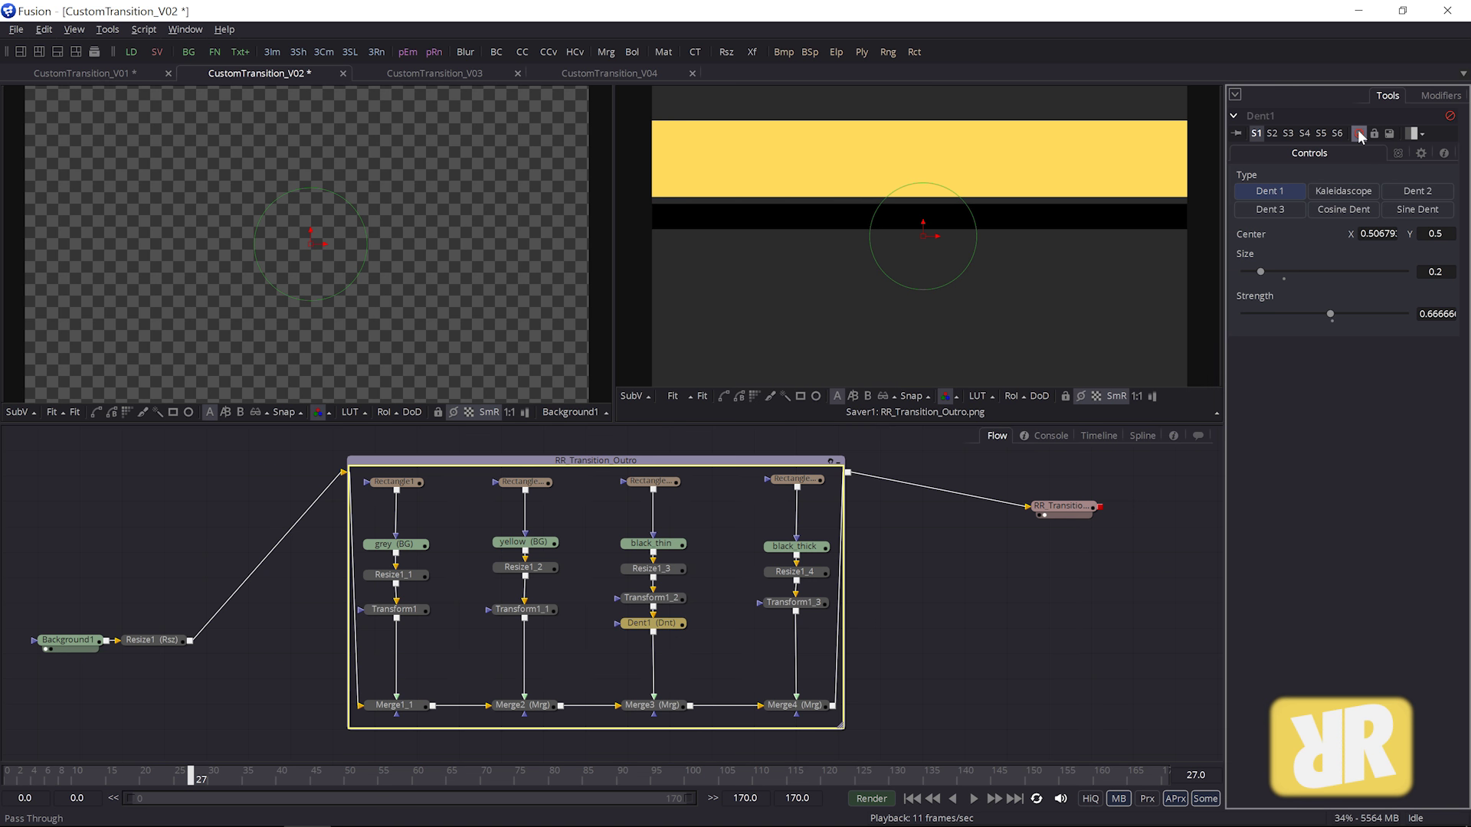
{"action": "left_click", "coordinate": [1359, 135]}
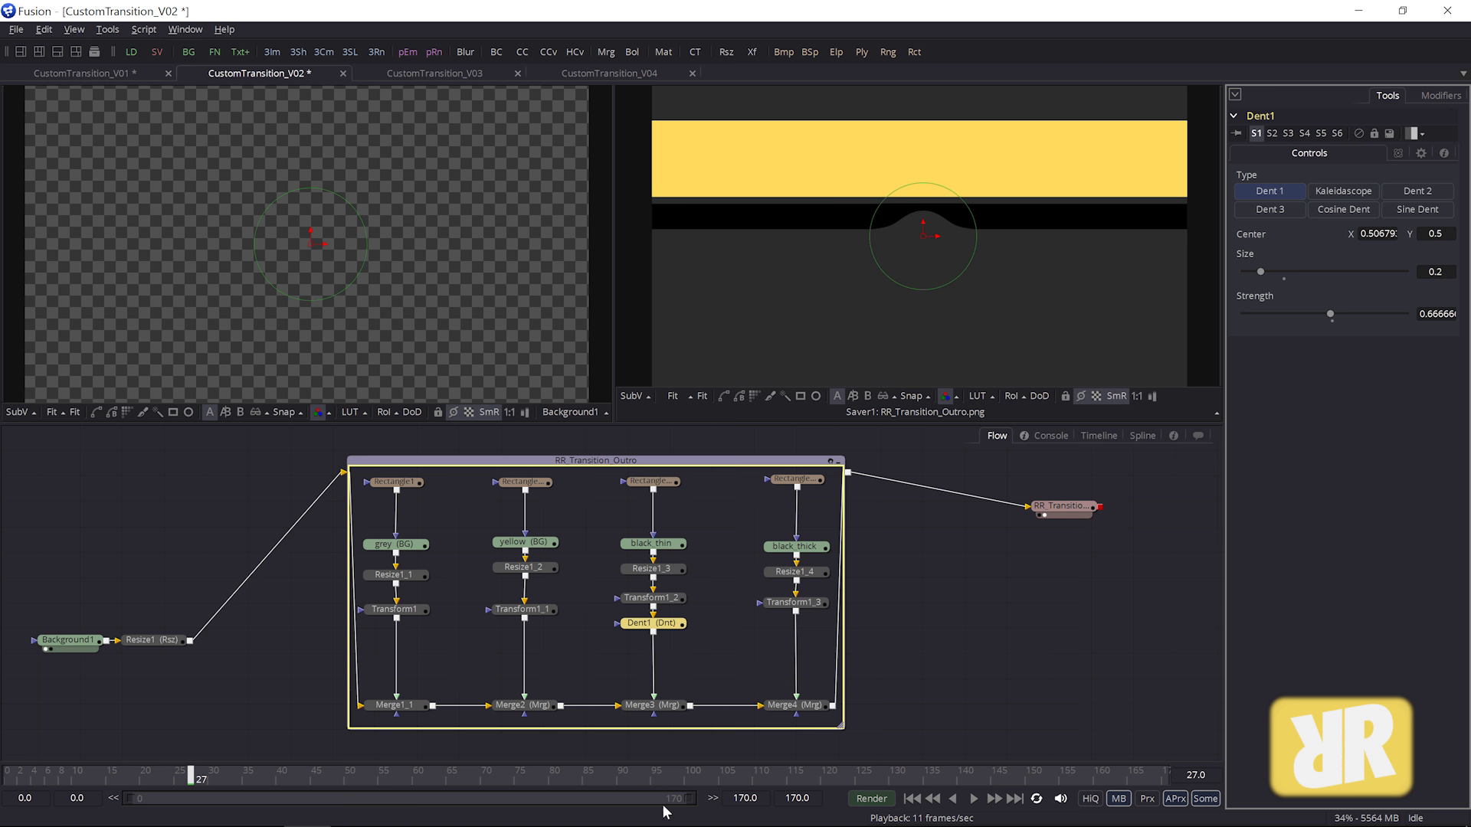
{"action": "left_click", "coordinate": [198, 779]}
{"action": "left_click_drag", "start_coordinate": [198, 778], "coordinate": [272, 825]}
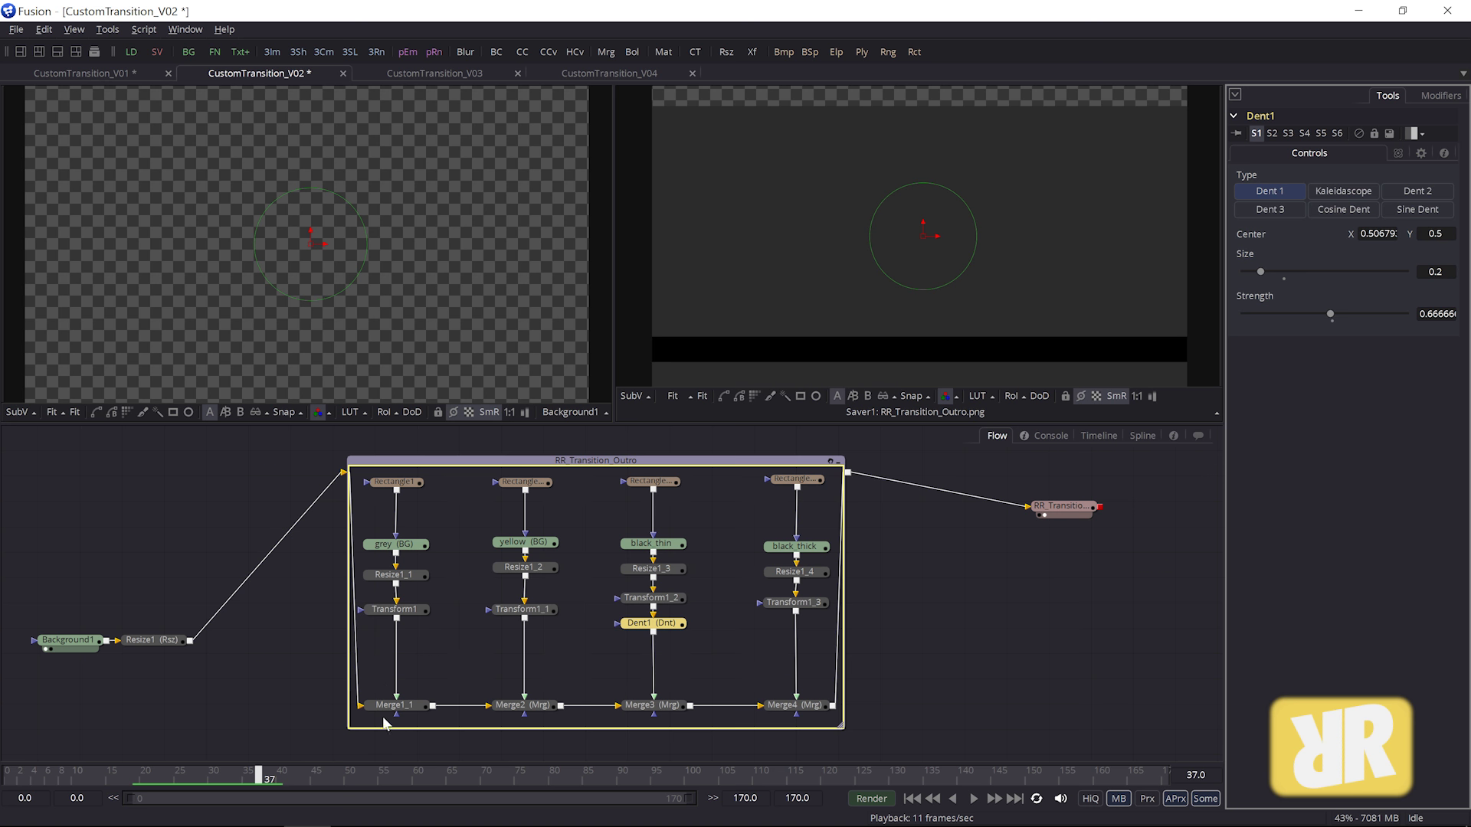
Step: Show the V02 saver's output file settings
{"action": "right_click", "coordinate": [375, 481]}
{"action": "key", "text": "Escape"}
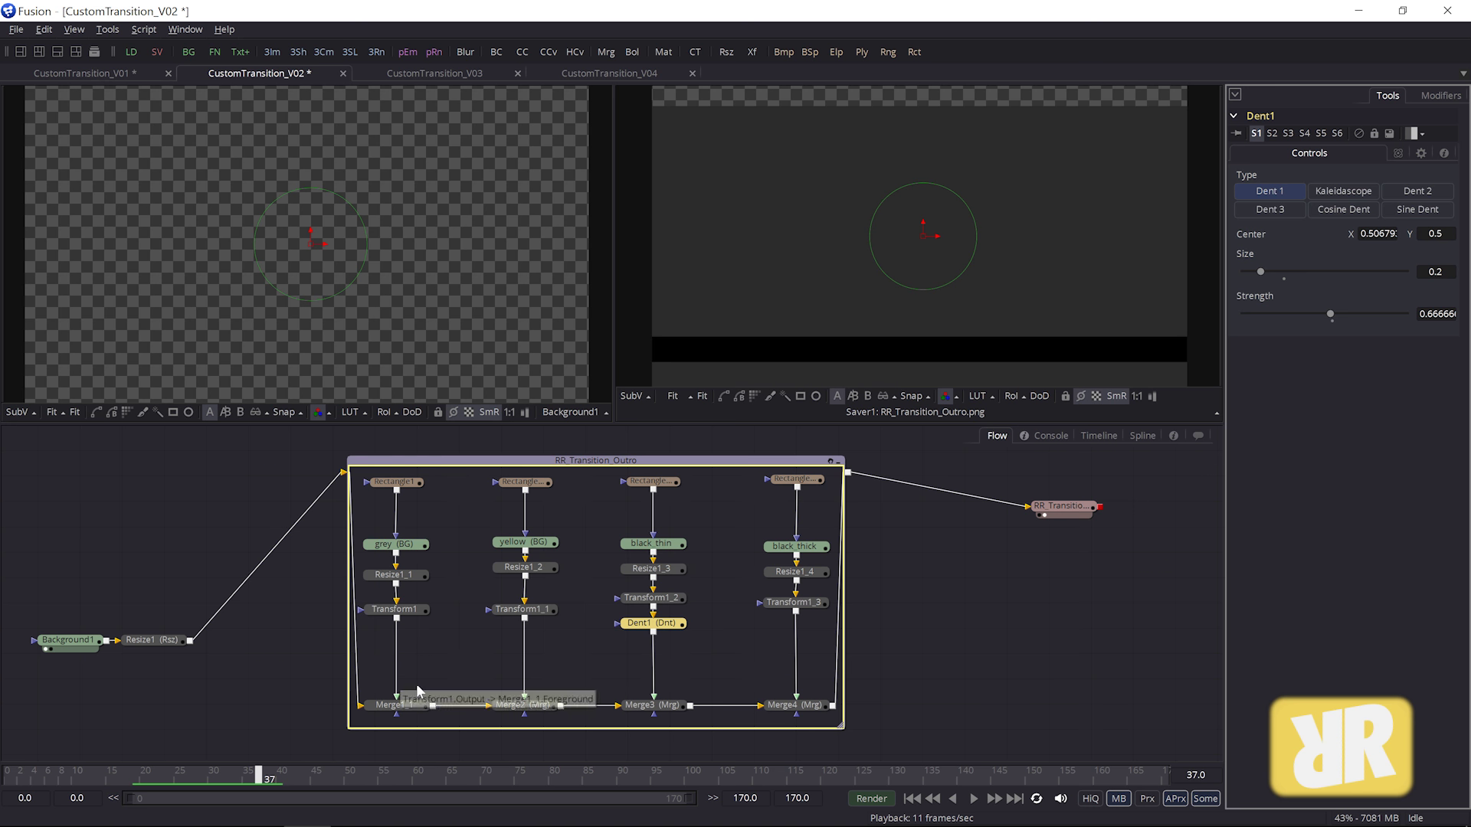
{"action": "mouse_move", "coordinate": [400, 710]}
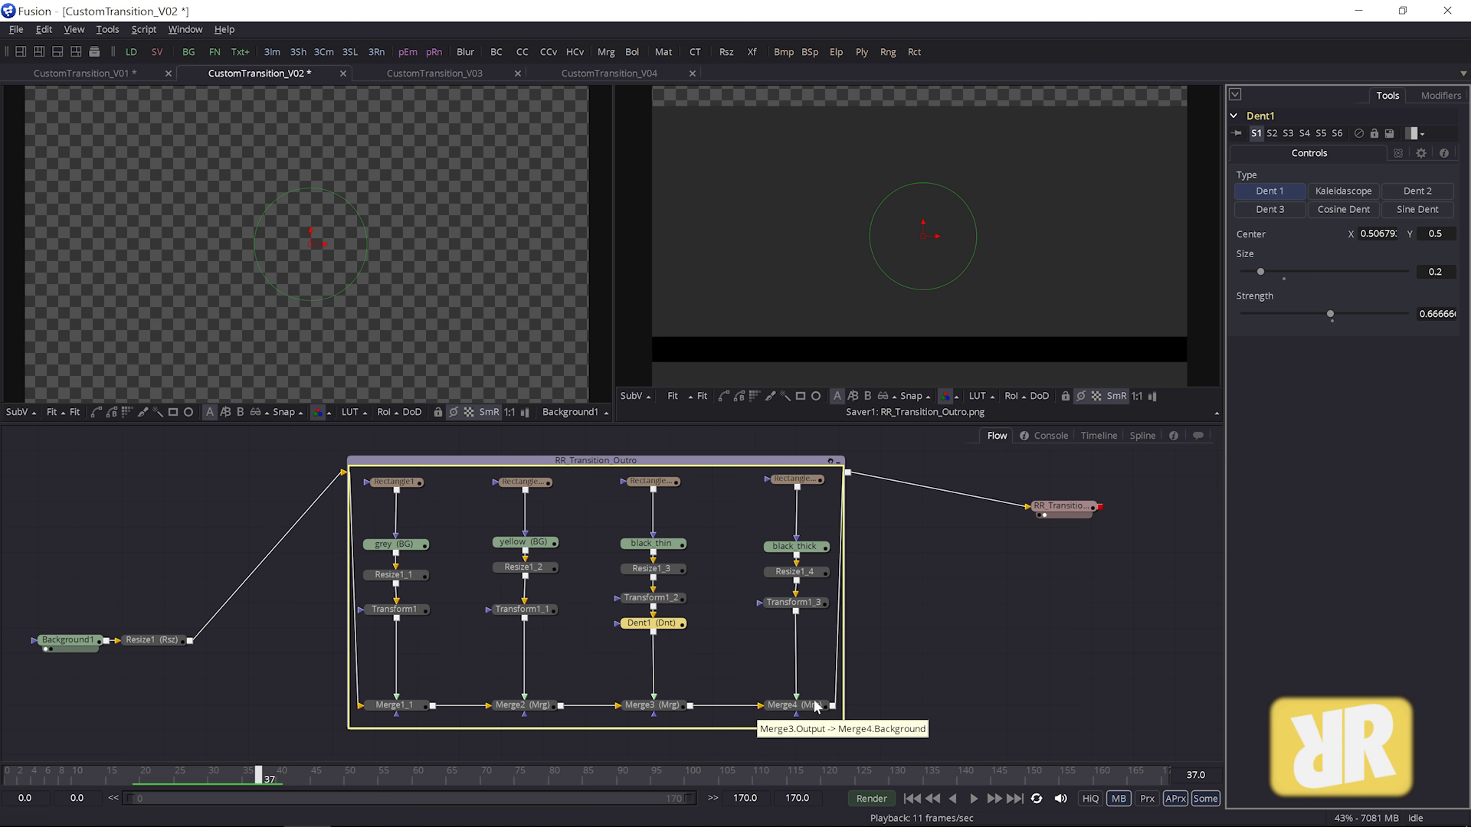
{"action": "mouse_move", "coordinate": [796, 704]}
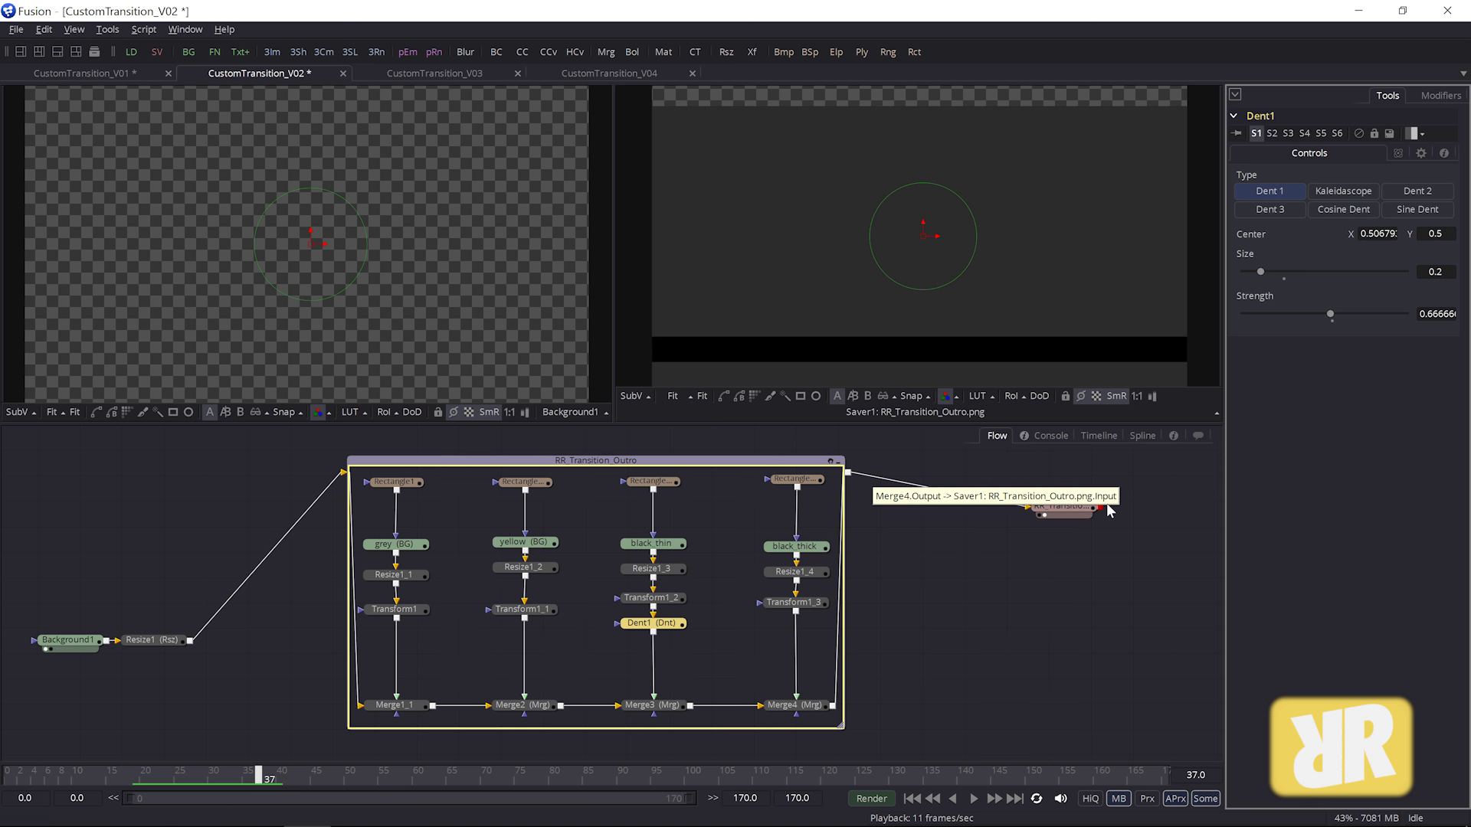
{"action": "left_click", "coordinate": [1073, 512]}
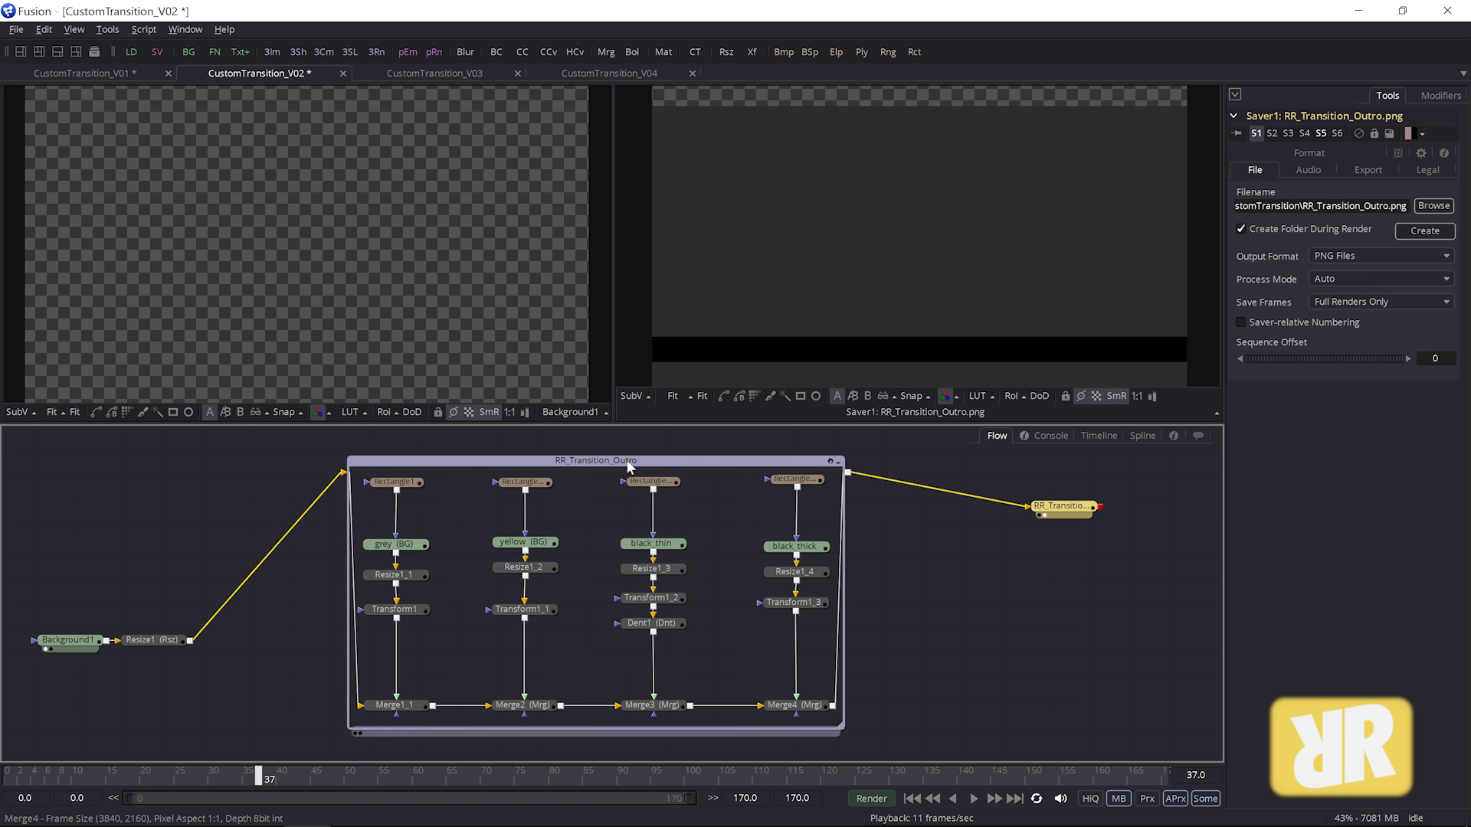
Step: Widen the RR_Transition_Outro group box, then switch to the CustomTransition_V01 comp
{"action": "left_click_drag", "start_coordinate": [626, 460], "coordinate": [625, 459]}
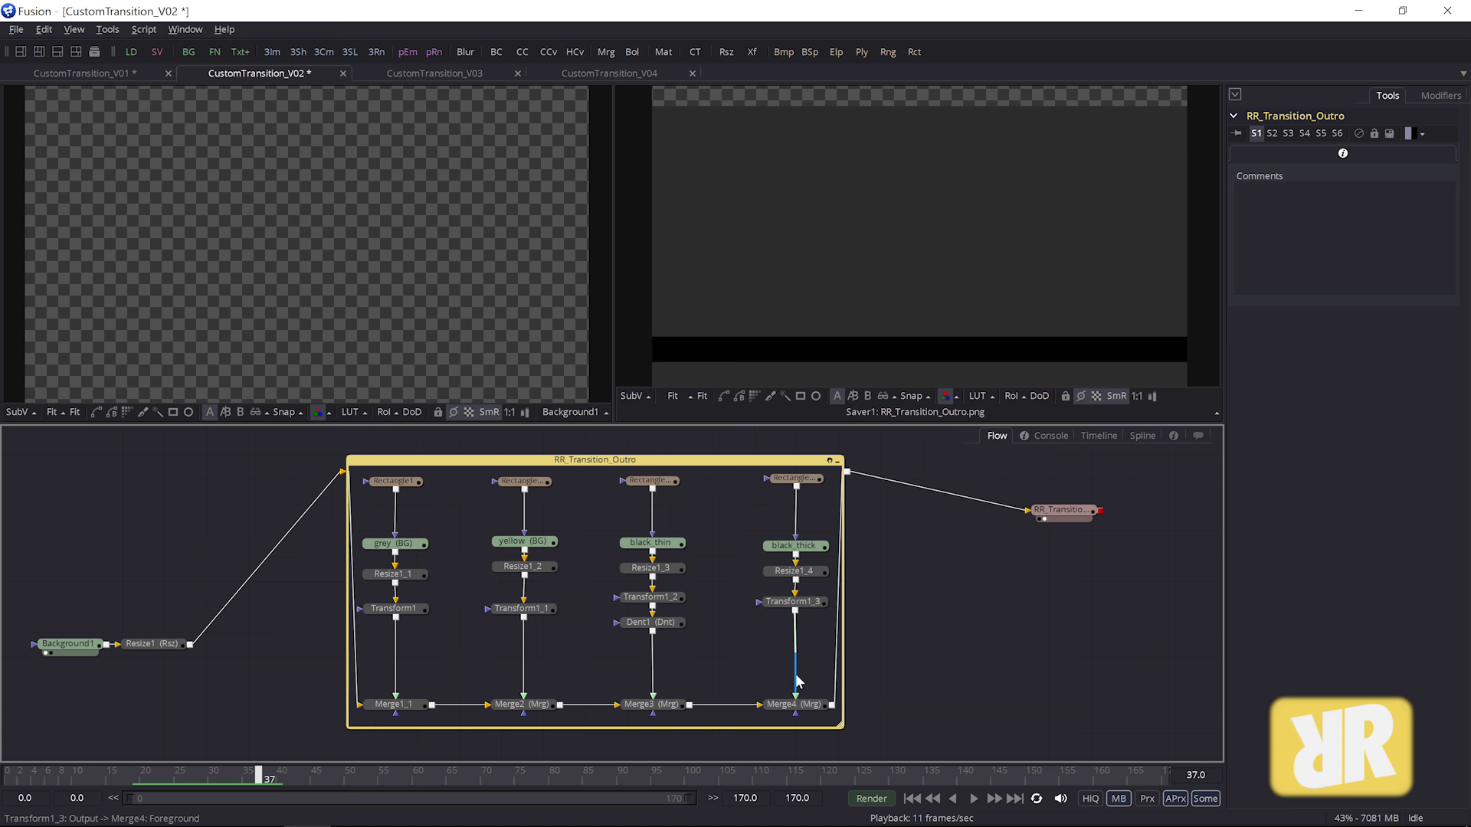
{"action": "left_click_drag", "start_coordinate": [843, 667], "coordinate": [896, 665]}
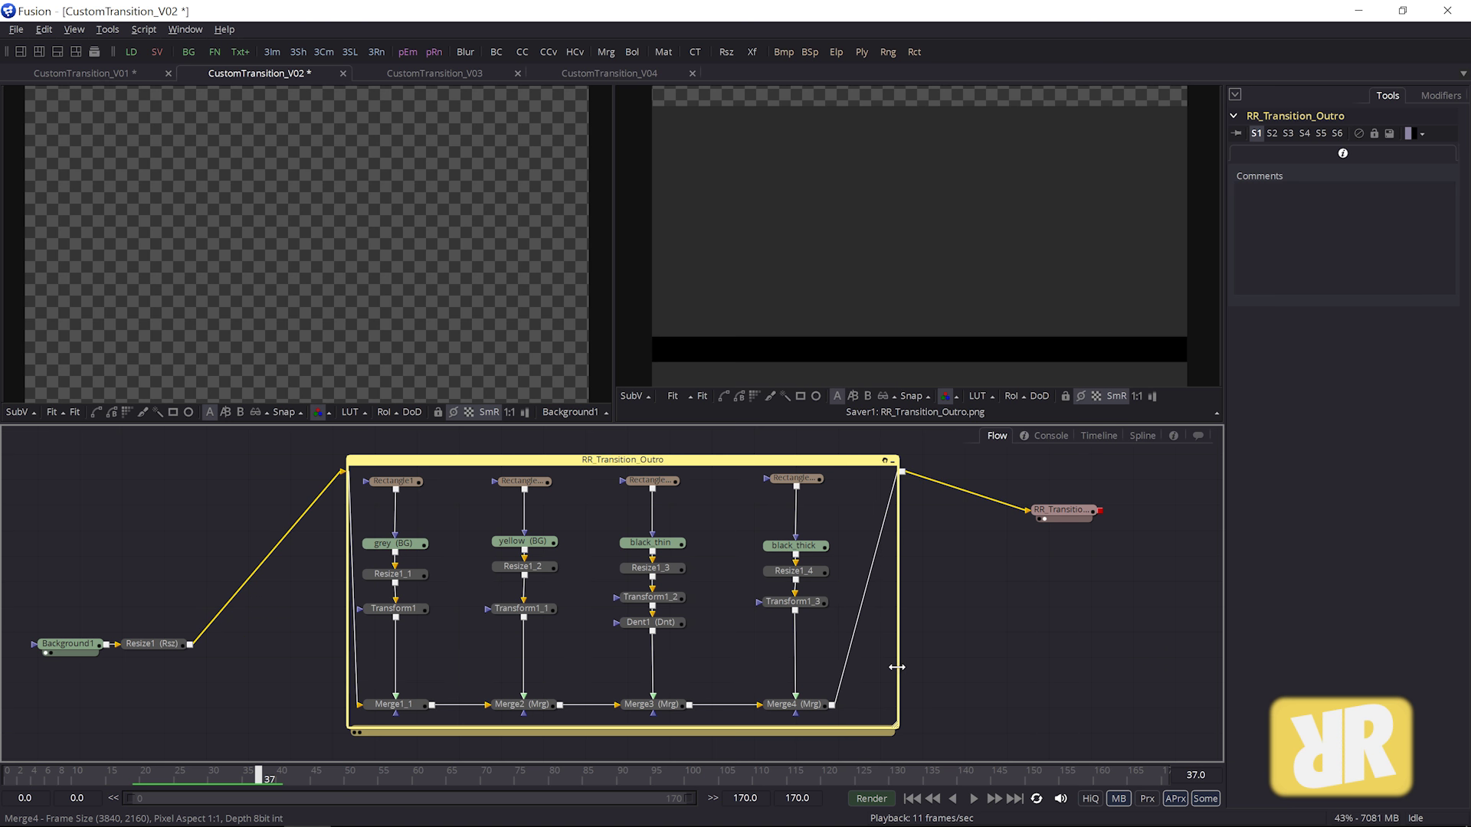
{"action": "mouse_move", "coordinate": [895, 669]}
{"action": "left_mouse_down"}
{"action": "mouse_move", "coordinate": [960, 665]}
{"action": "mouse_move", "coordinate": [919, 666]}
{"action": "left_mouse_up"}
{"action": "left_click", "coordinate": [963, 681]}
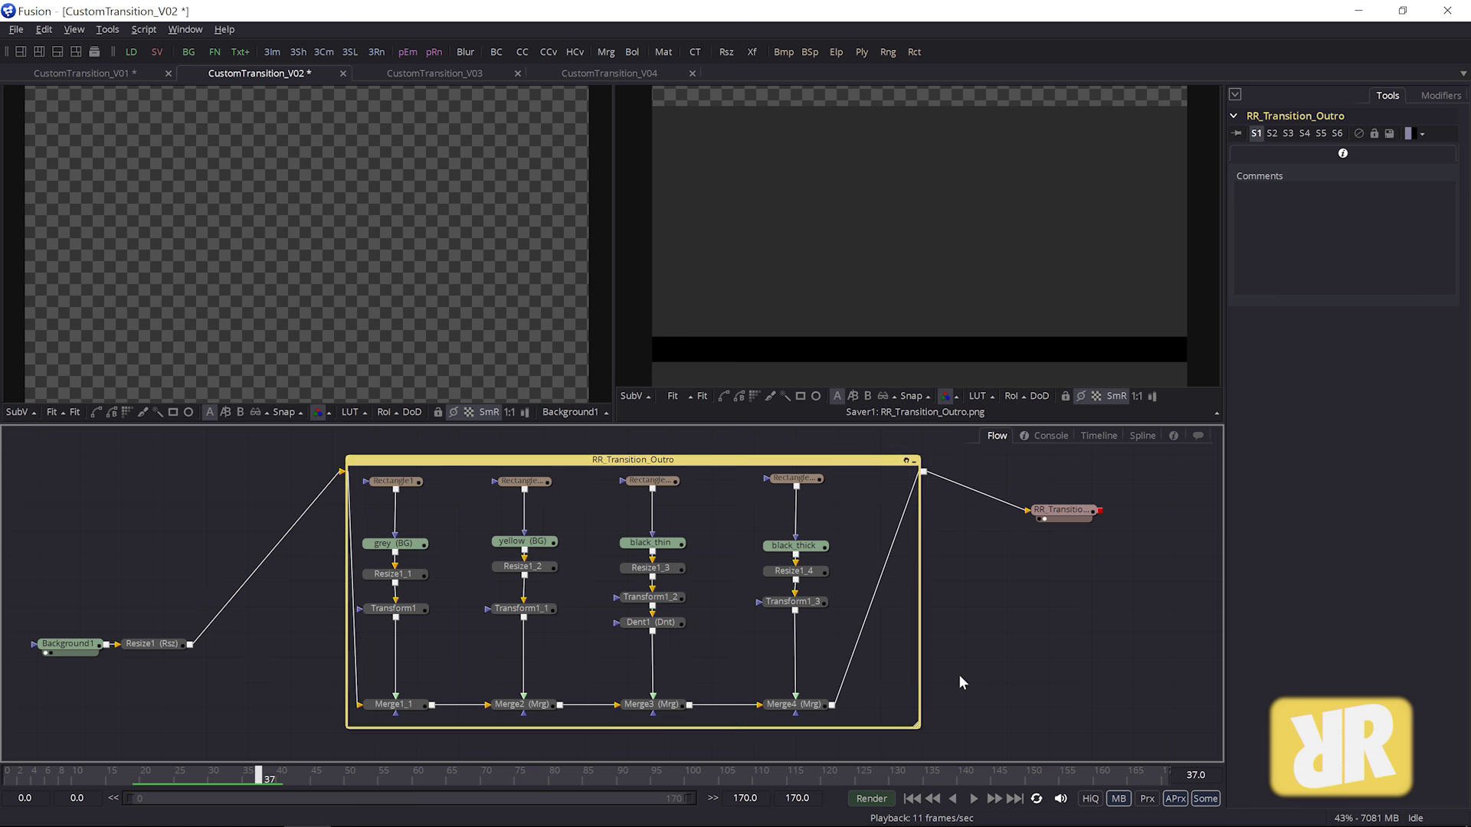
{"action": "left_click", "coordinate": [112, 70]}
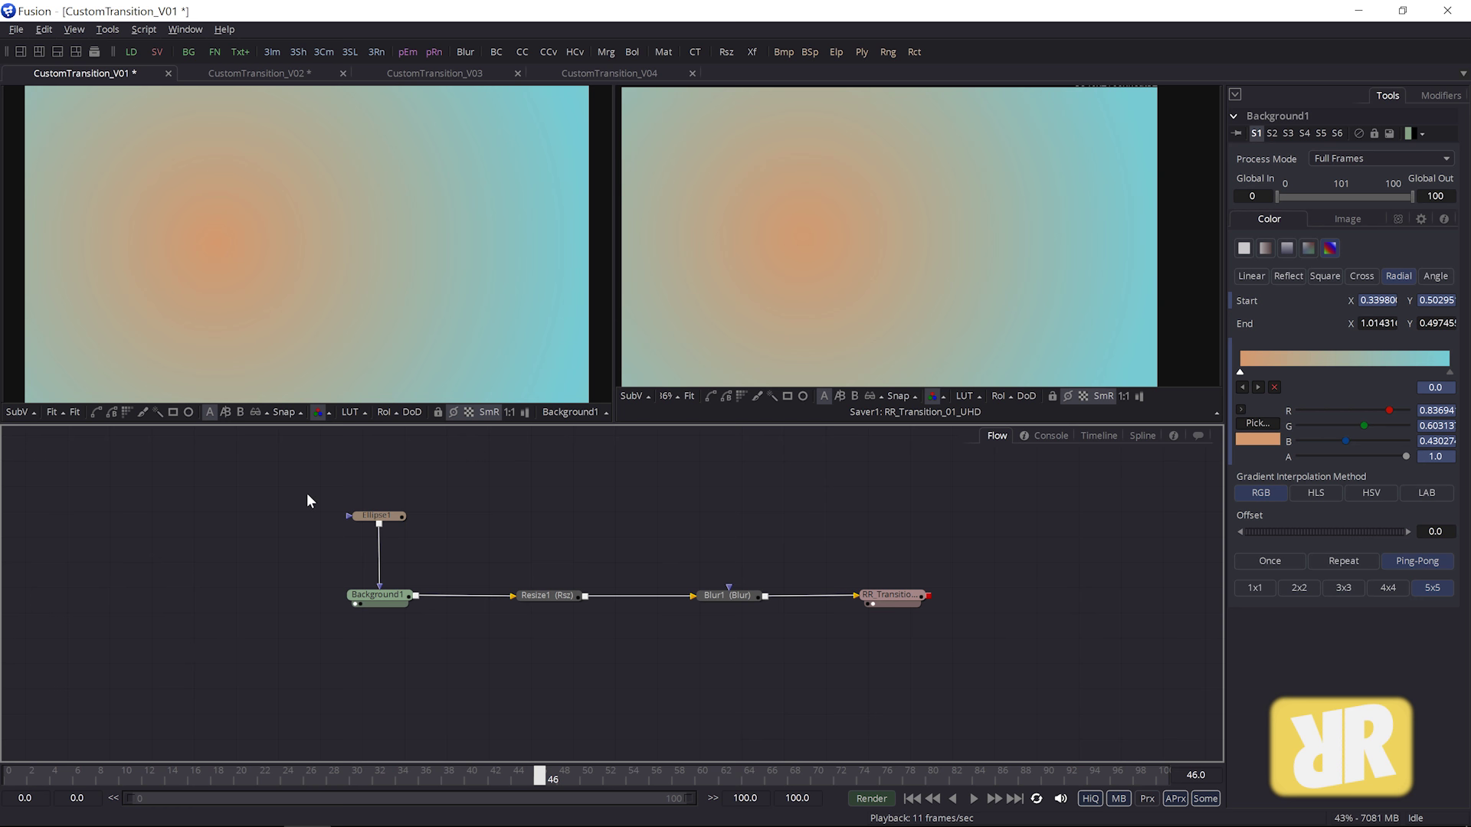
Step: Select the V01 saver and review its PNG Files output for RR_Transition_01_UHD
{"action": "left_click_drag", "start_coordinate": [279, 482], "coordinate": [955, 655]}
{"action": "left_click", "coordinate": [986, 651]}
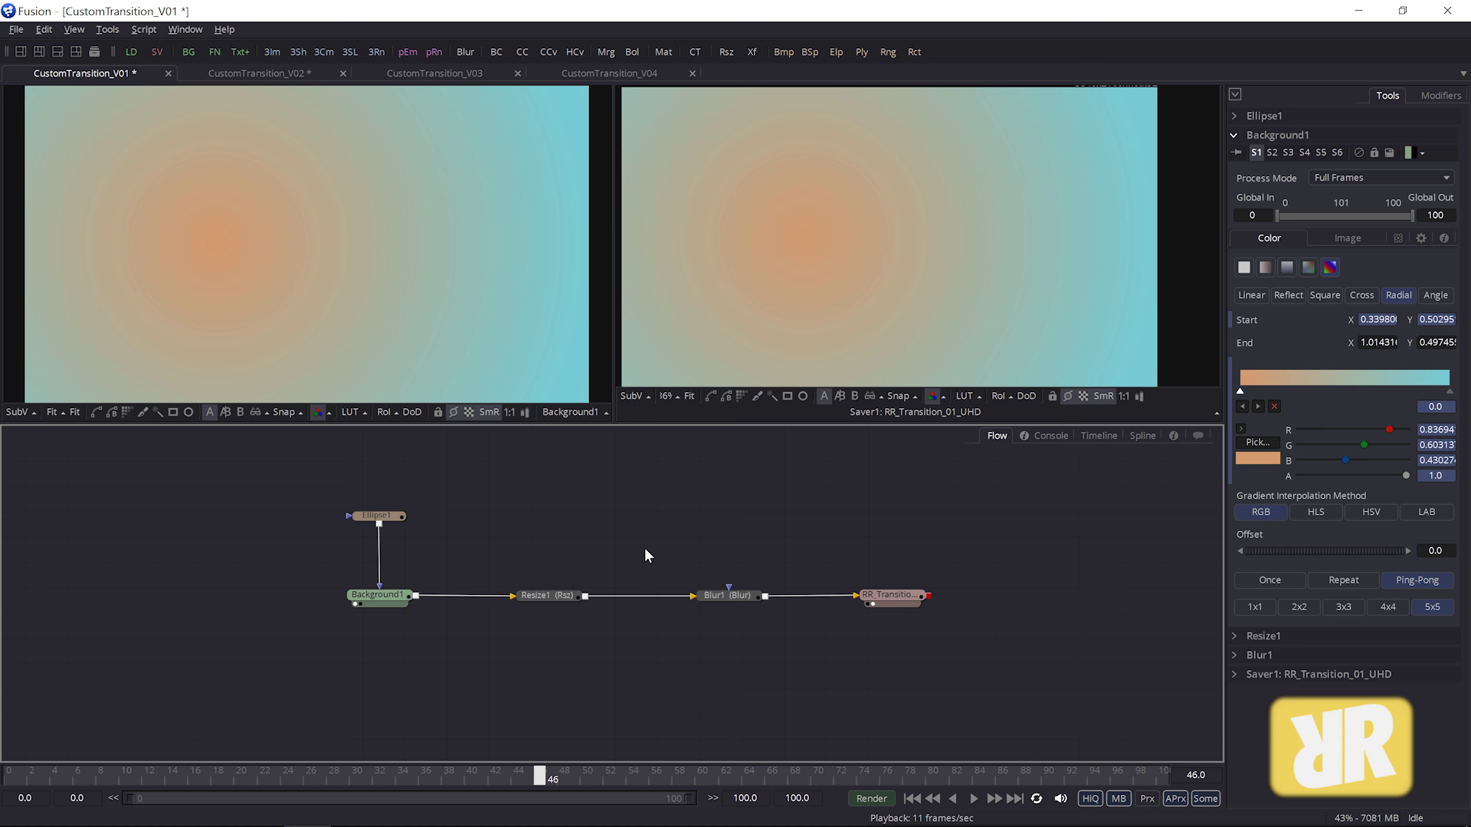
{"action": "left_click", "coordinate": [894, 600]}
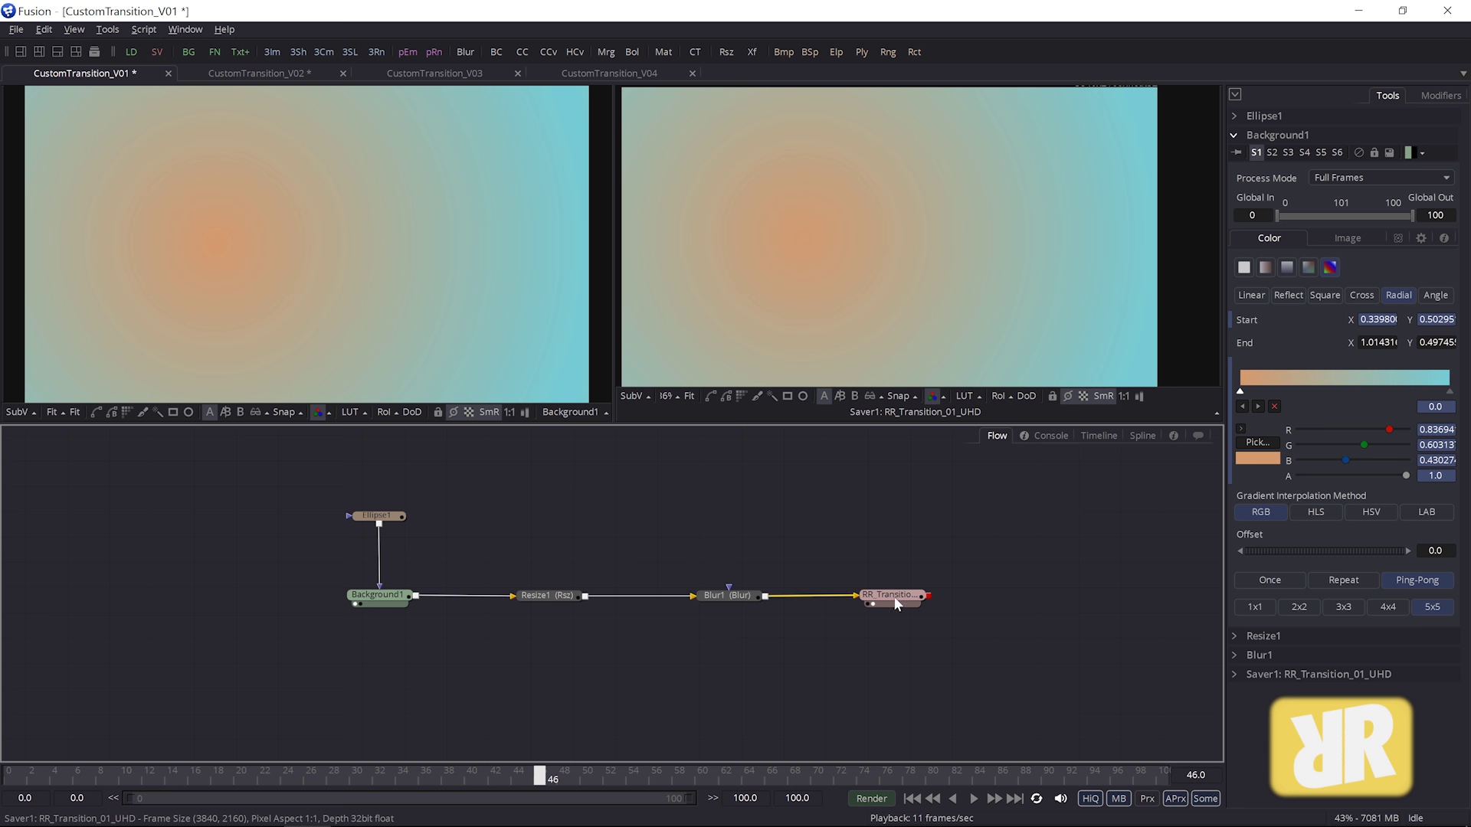
{"action": "left_click_drag", "start_coordinate": [896, 602], "coordinate": [901, 600]}
{"action": "left_click", "coordinate": [903, 599]}
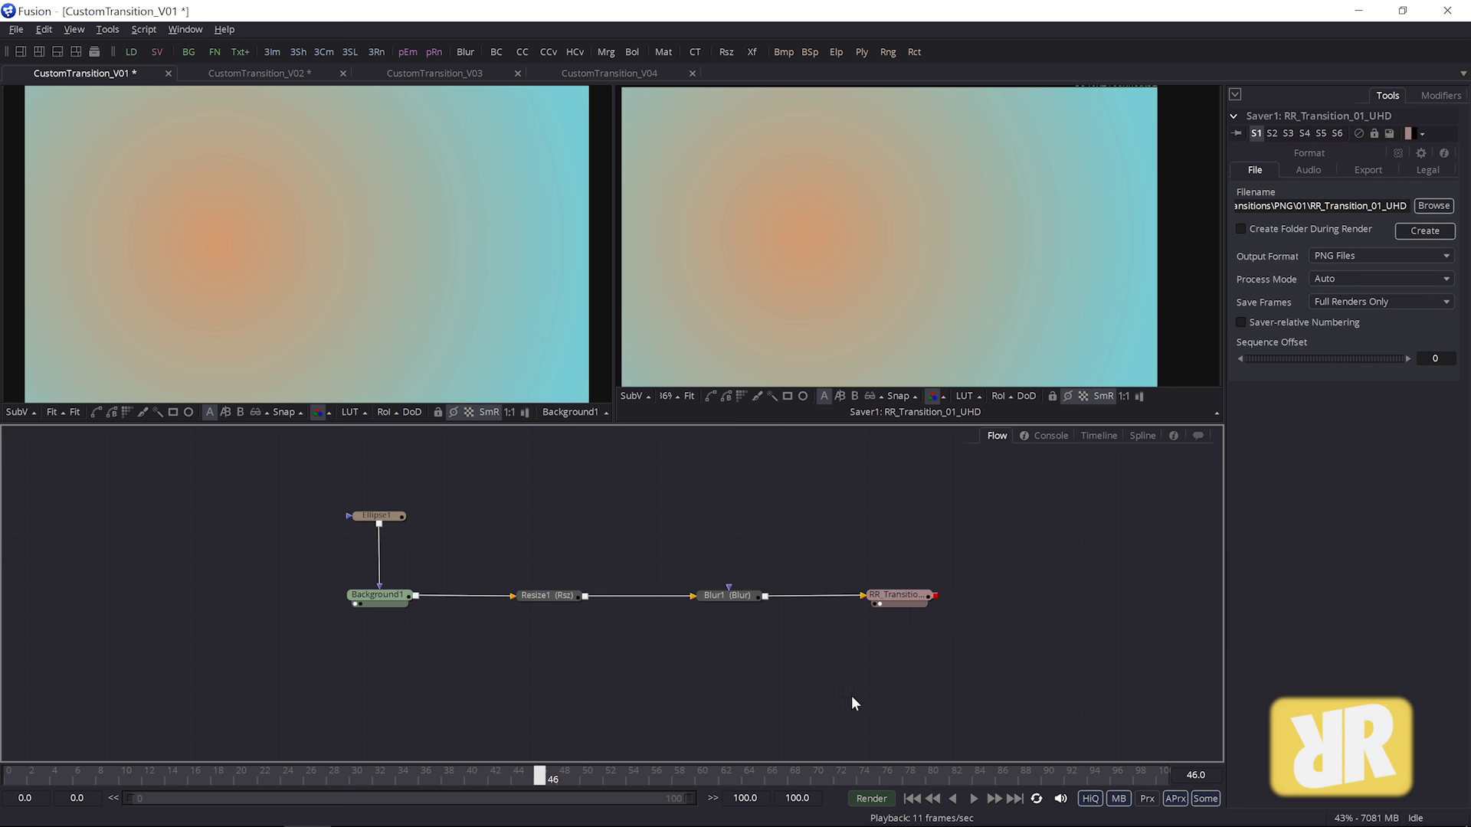